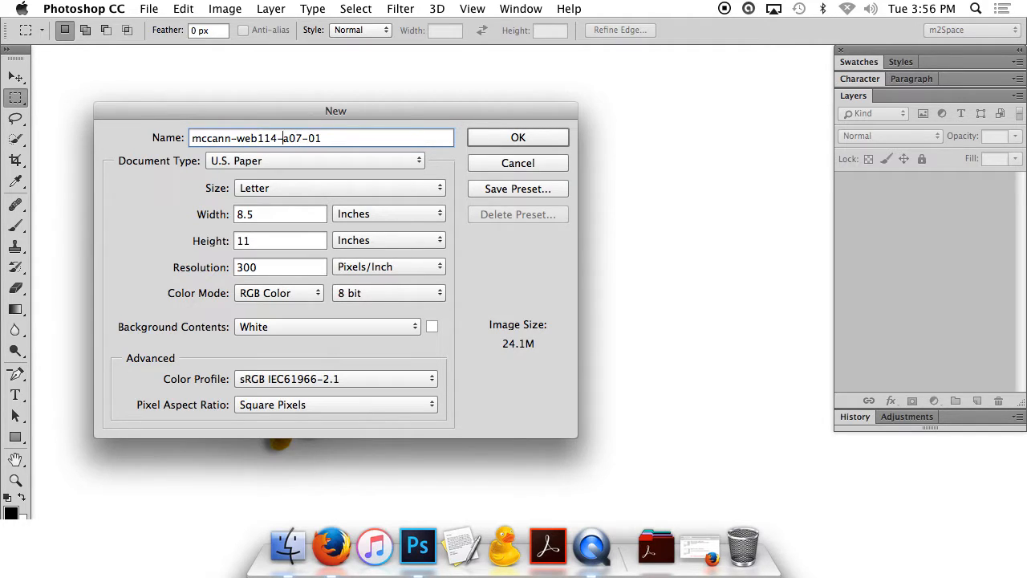
Insert 02- before a07-01 in the new document's name and choose the Web document type
text(02-)
click(313, 162)
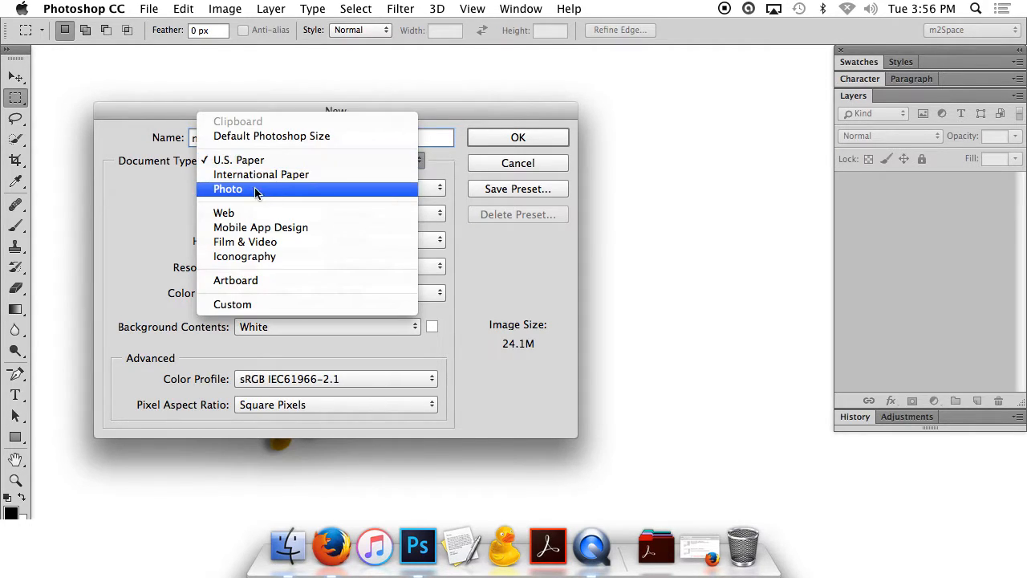
click(236, 213)
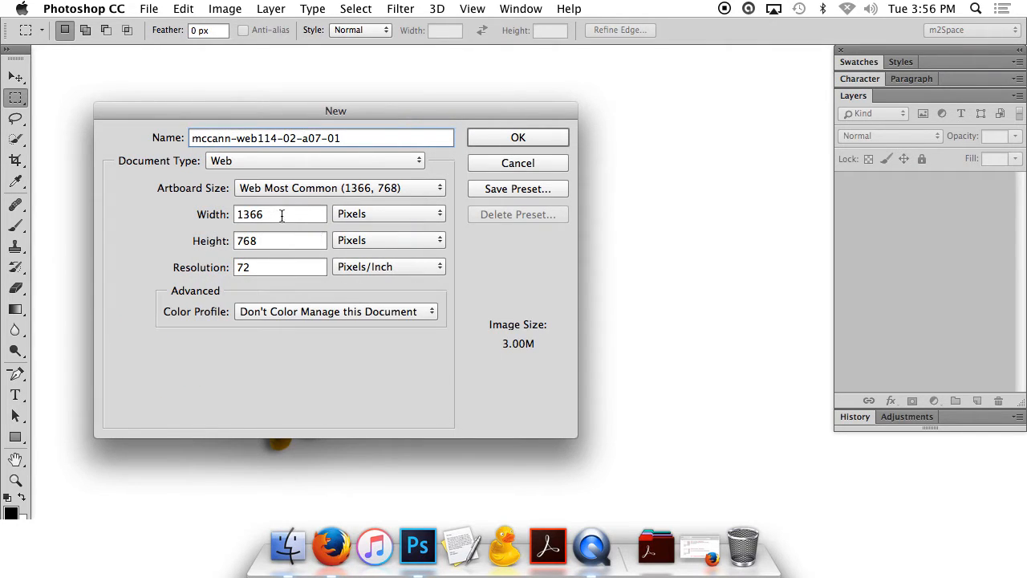
Set the new document's size to 1040 by 1000 pixels and create it
double_click(249, 213)
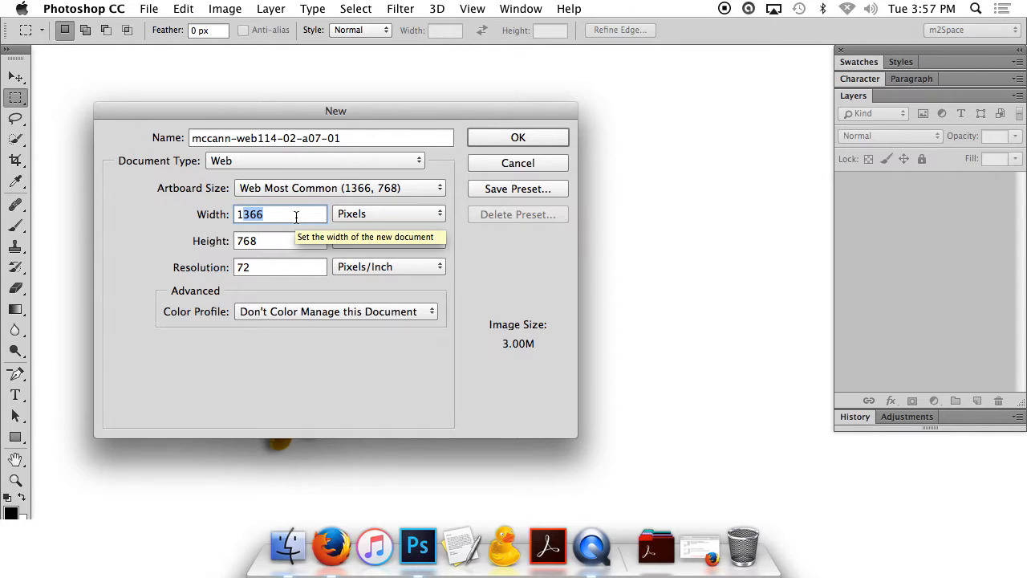
text(1040)
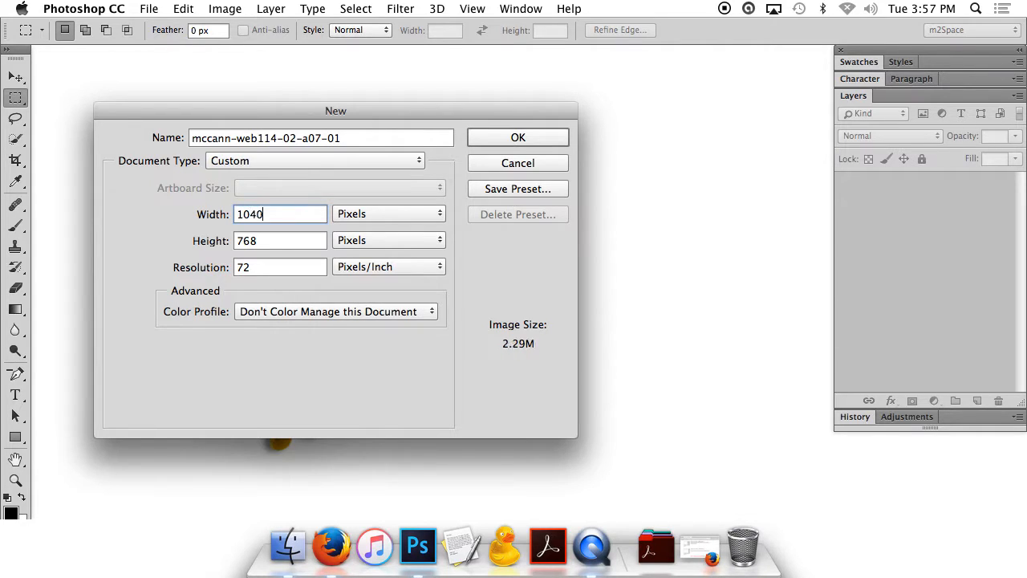
click(257, 245)
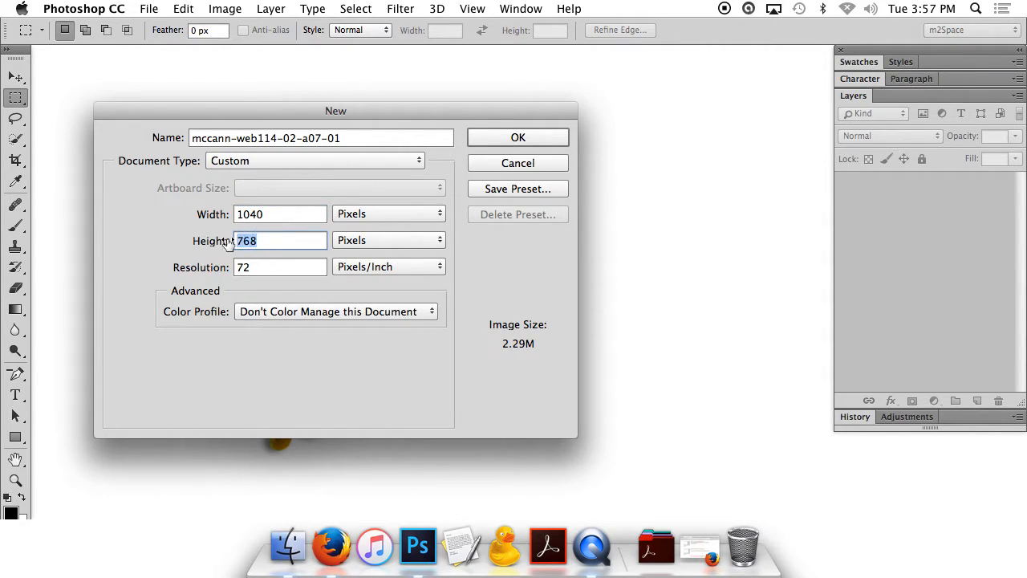
text(1000)
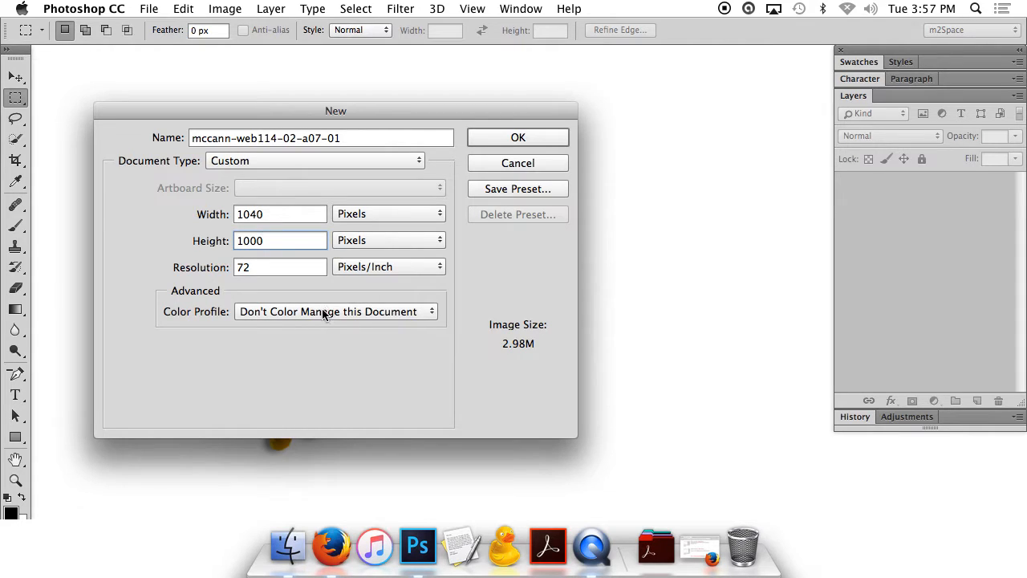
click(519, 140)
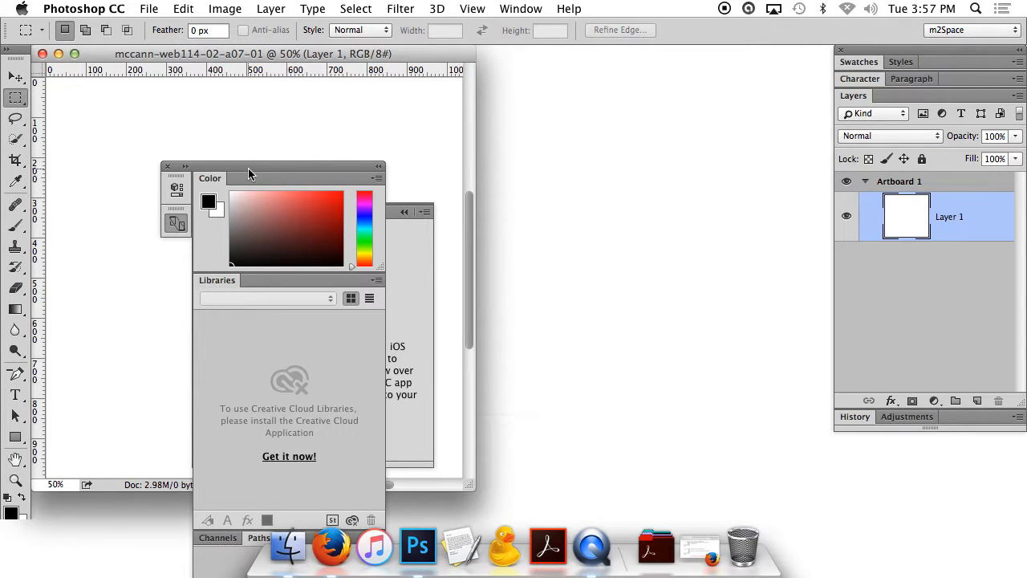
Close the floating Color and Libraries panels, then arrange the enlarged document window and the Layers panel group so the whole artboard is visible
click(168, 167)
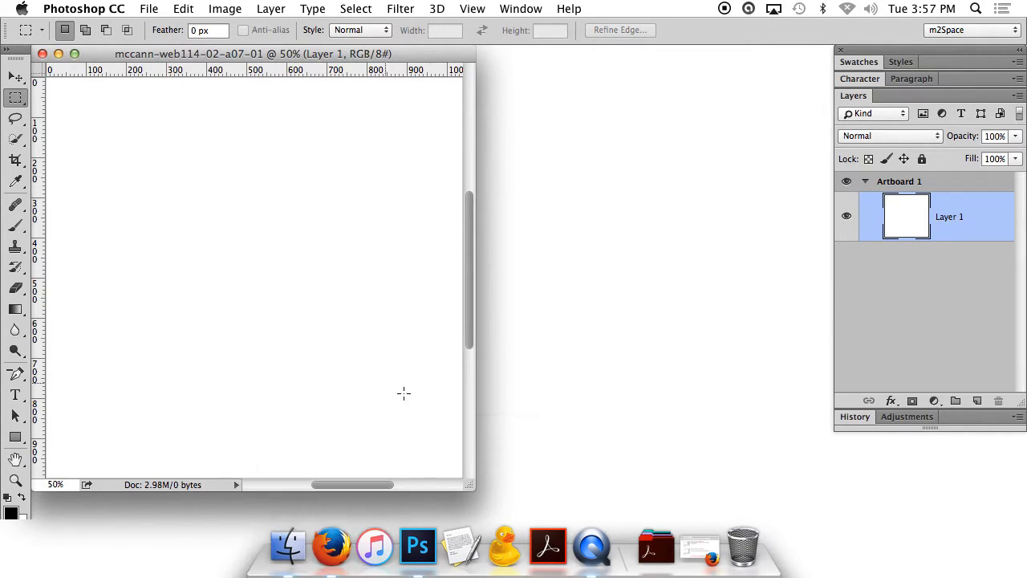
drag(472, 485, 762, 514)
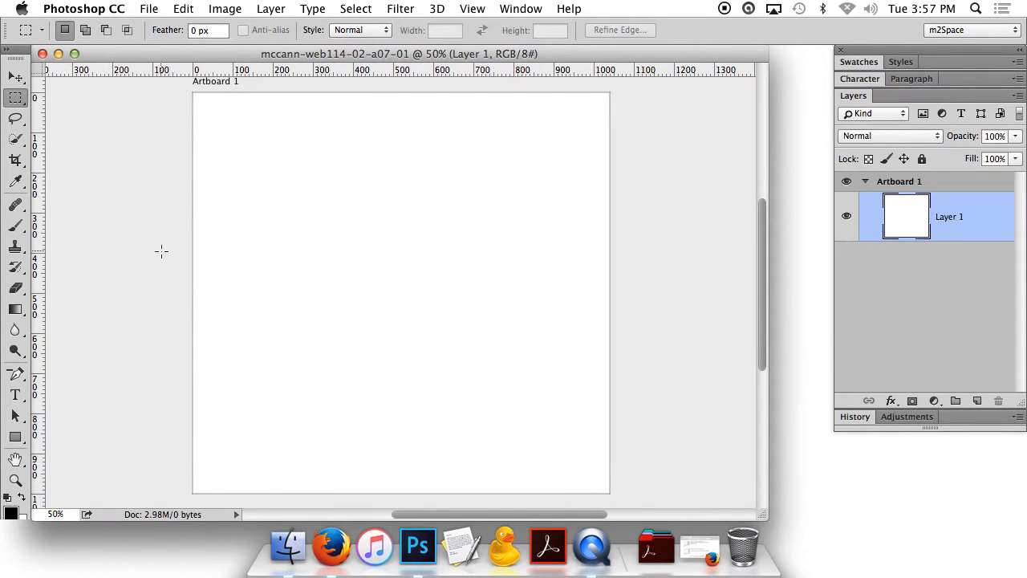
drag(118, 54, 137, 54)
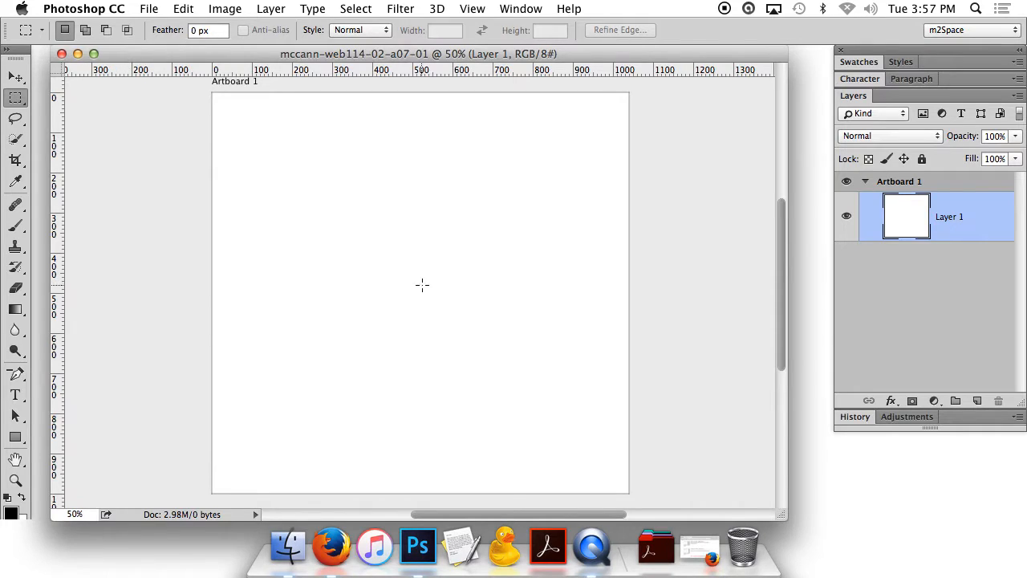
drag(883, 54, 854, 64)
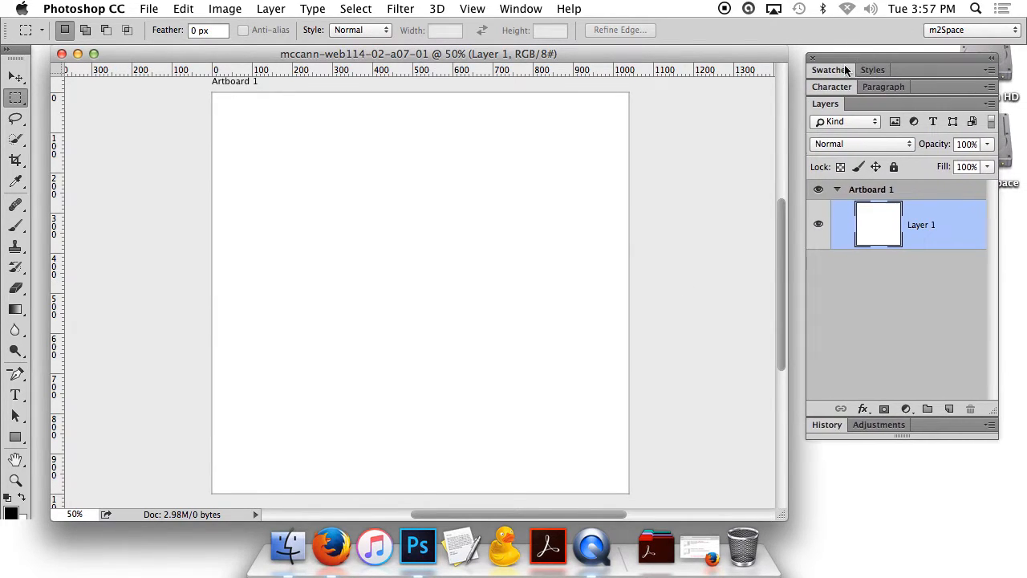
Set the grid spacing in the preferences to a gridline every 20 pixels
click(92, 9)
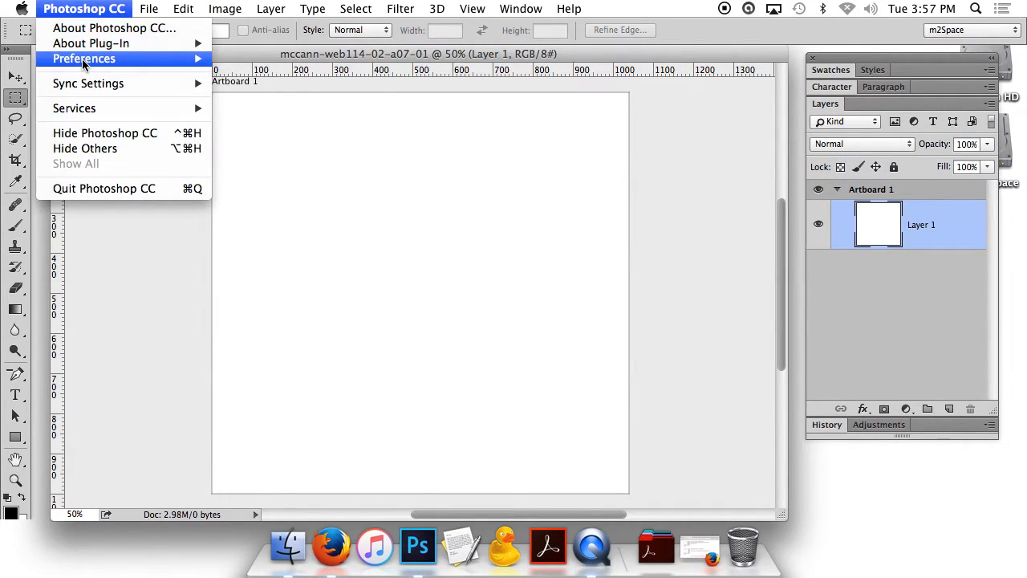
mouse_move(83, 62)
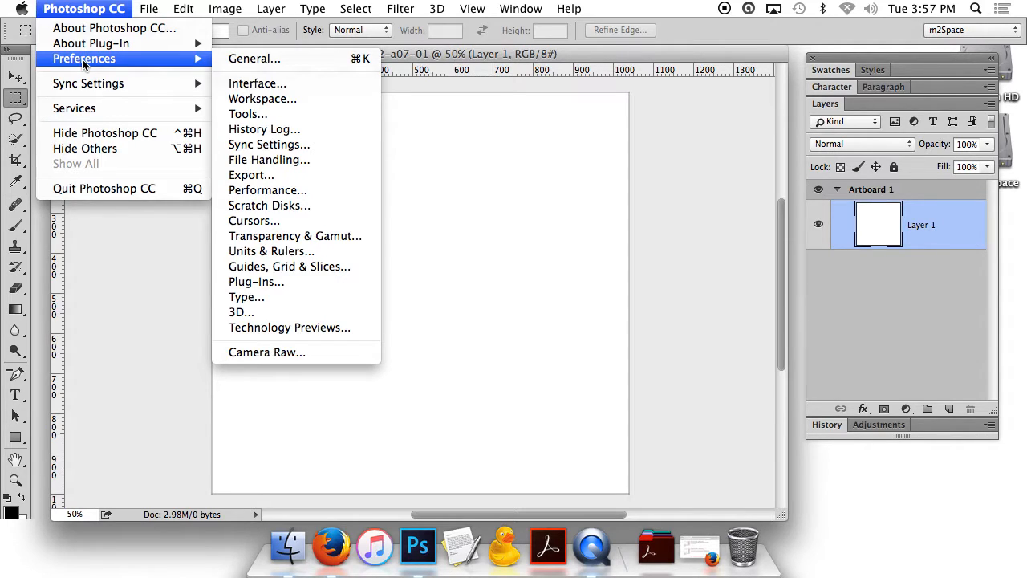
click(298, 270)
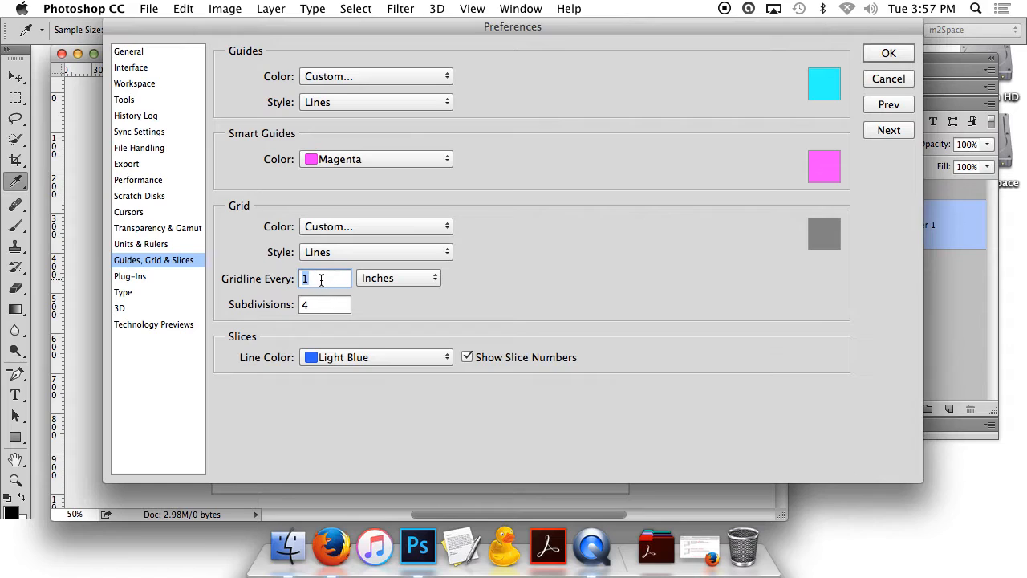
click(388, 278)
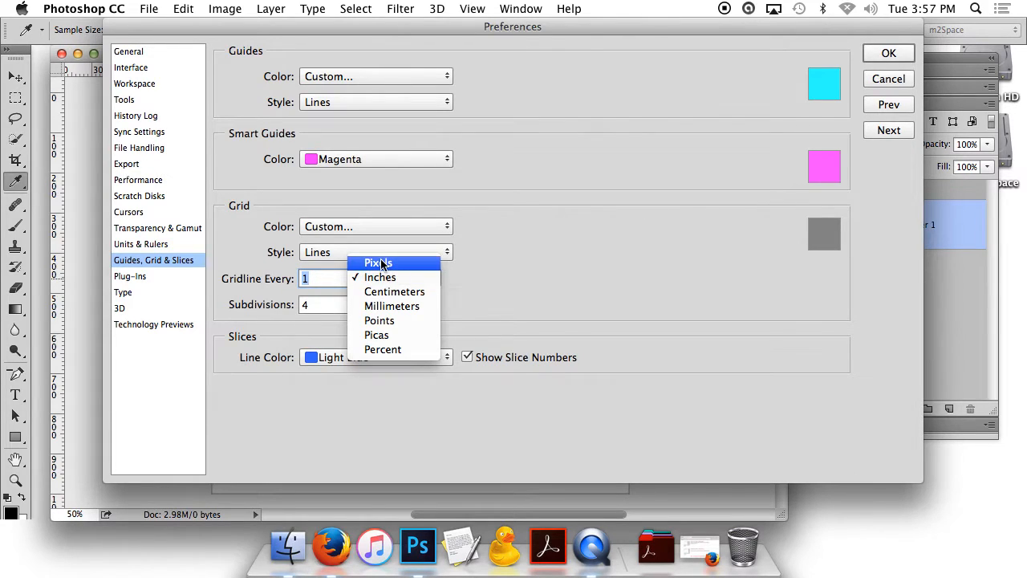
click(379, 263)
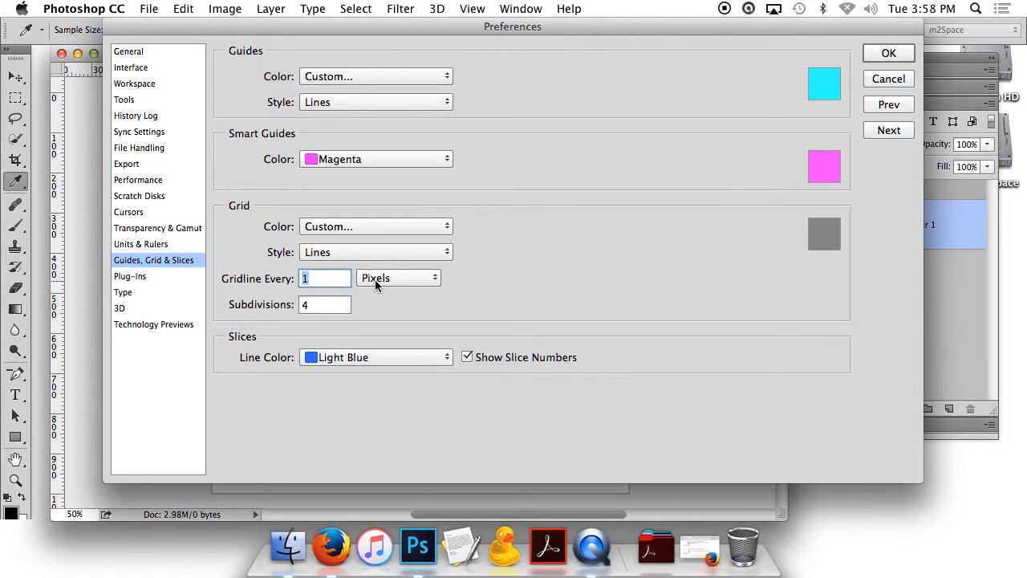
click(312, 277)
key(BackSpace)
text(20)
key(Tab)
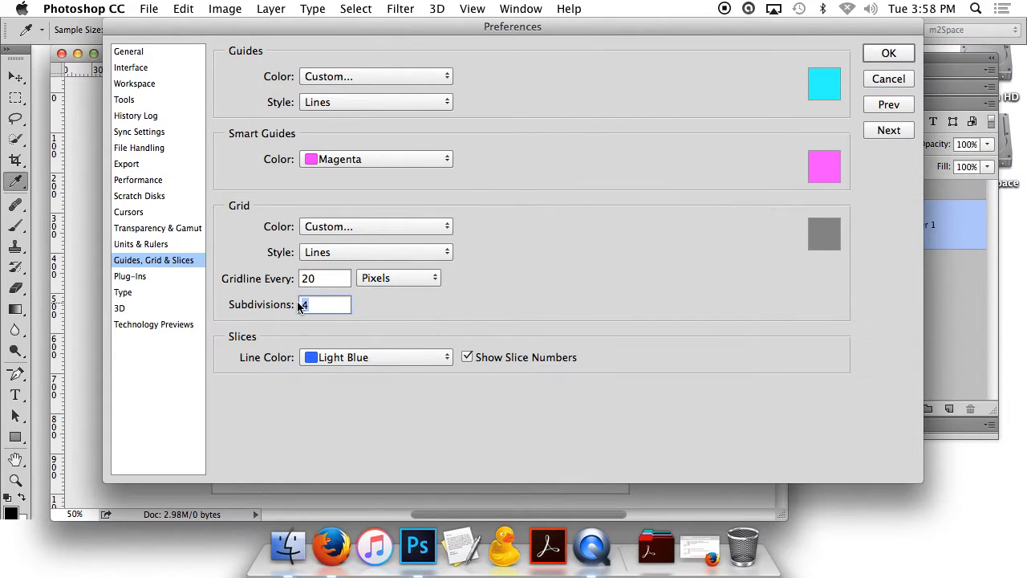
Set the grid subdivisions to 20, accept the grey grid color 8d8d8d and apply the preferences
text(20)
click(827, 240)
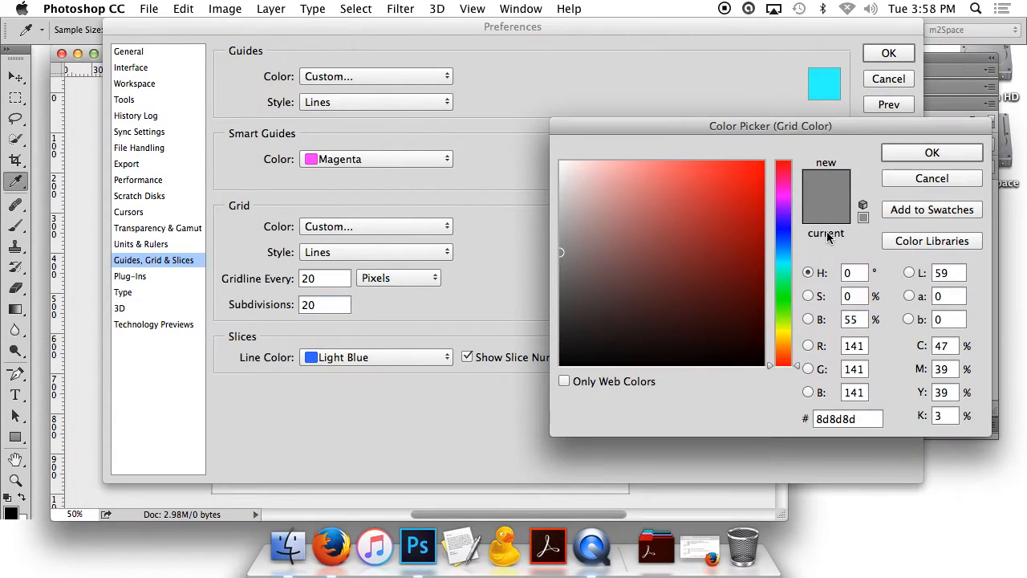
click(929, 153)
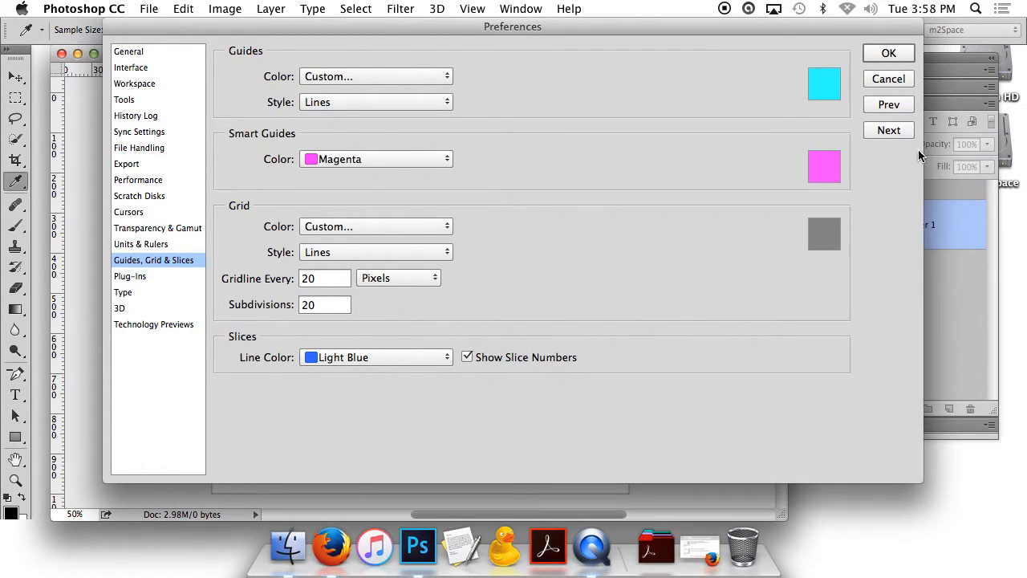
click(889, 53)
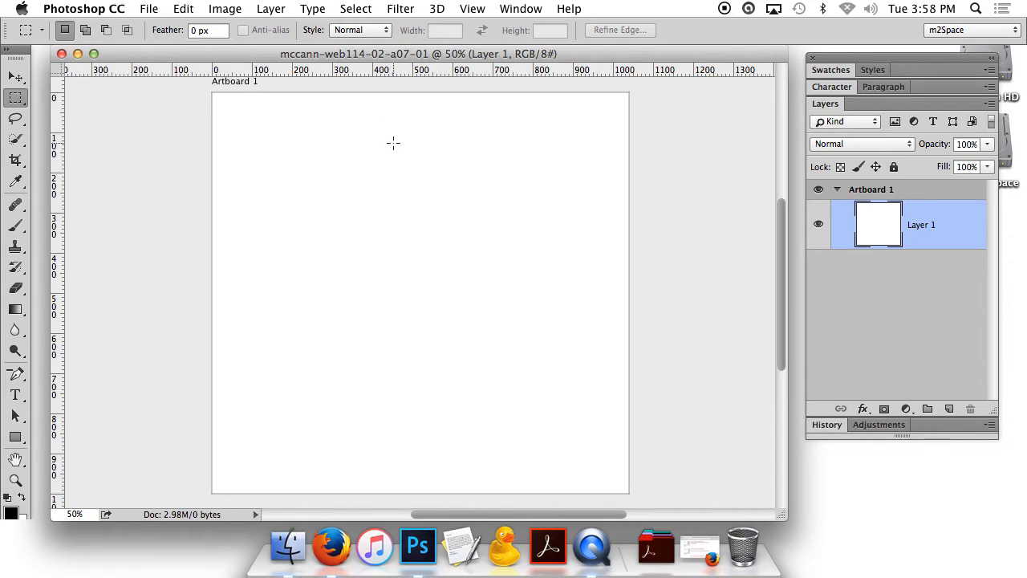
Show the grid on the artboard and toggle it off and on again
click(472, 8)
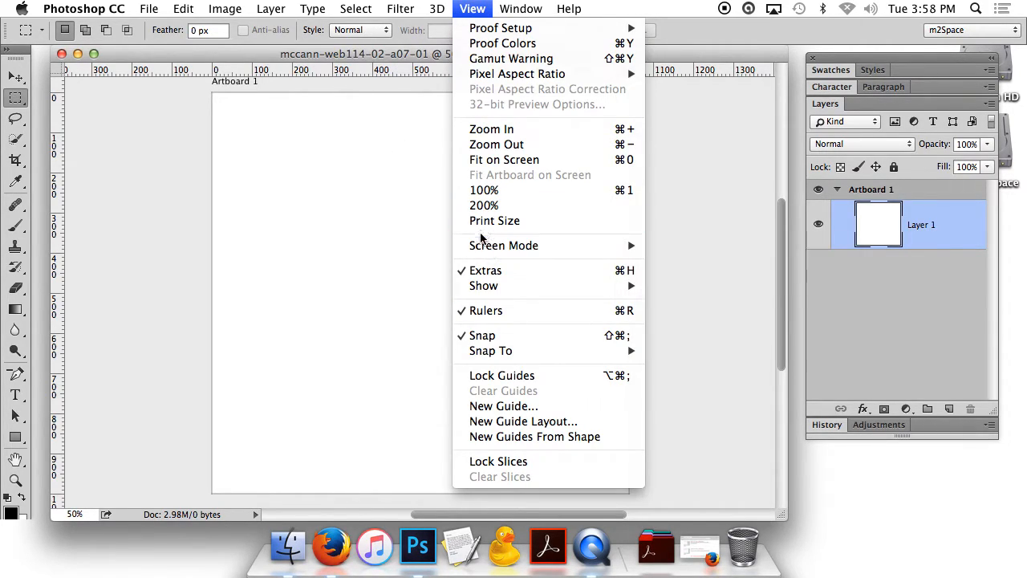
mouse_move(482, 290)
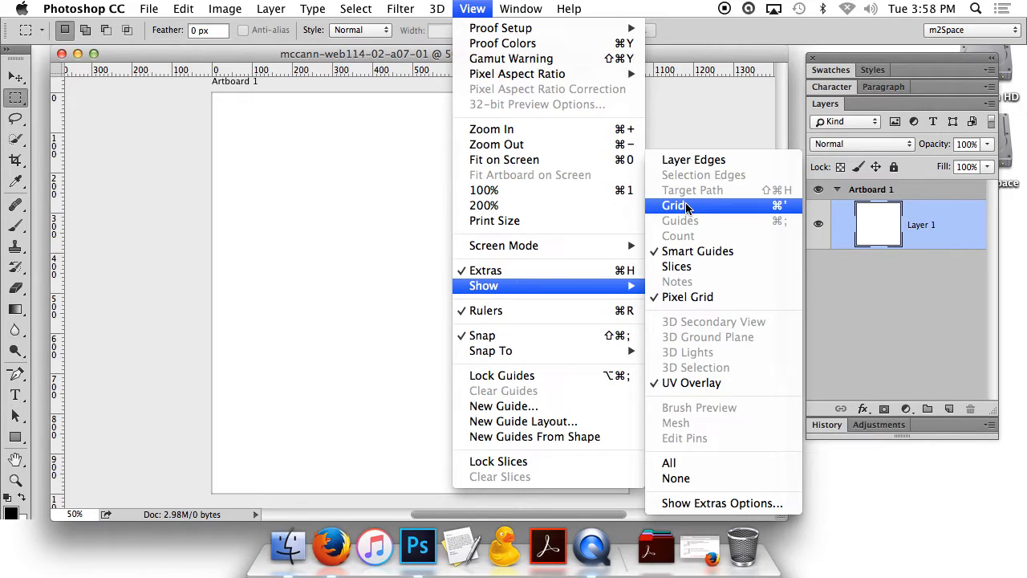
click(681, 206)
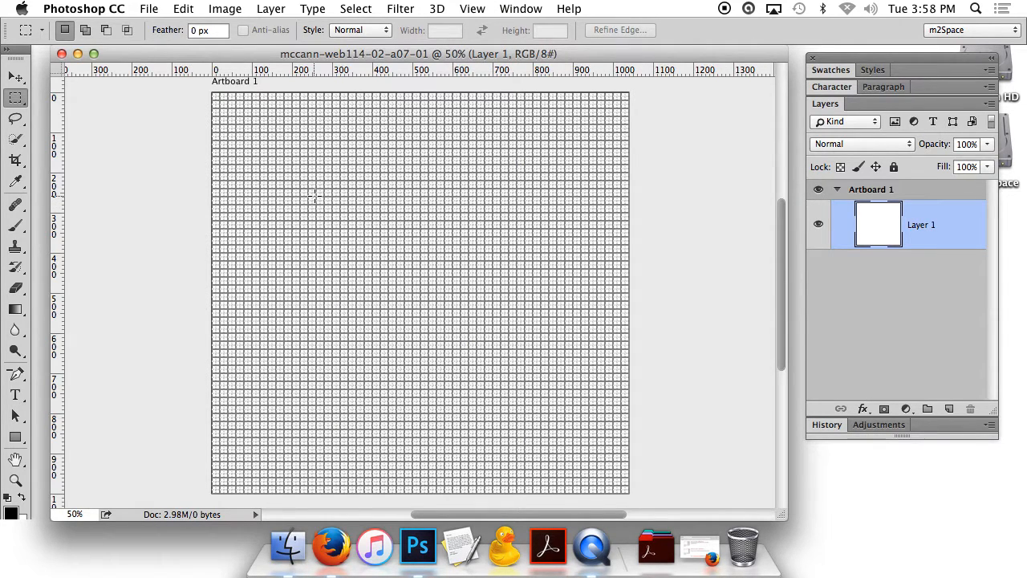
key(super+apostrophe)
key(super+apostrophe)
Examine the grid at 100%, fitted to the screen and at 66.7%, resizing the document window to suit
key(super+1)
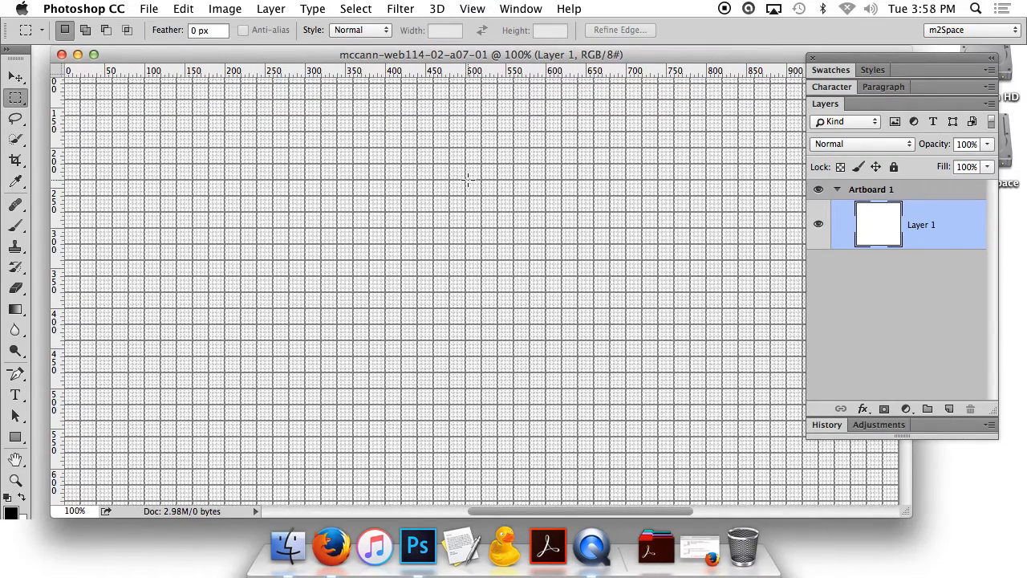
scroll(466, 179, up, 10)
scroll(481, 336, down, 7)
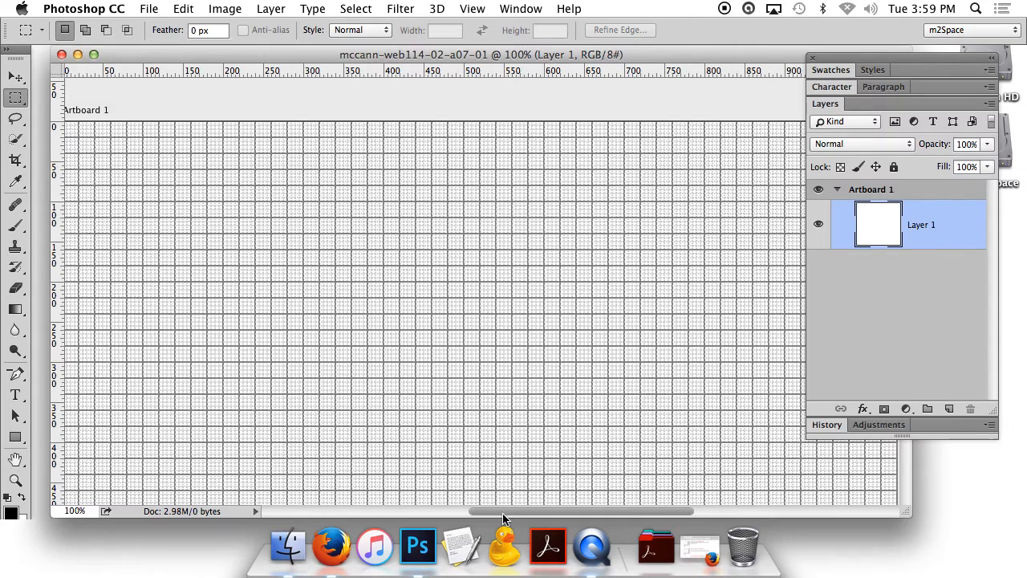
mouse_move(499, 511)
mouse_down()
mouse_move(470, 511)
mouse_move(486, 509)
mouse_up()
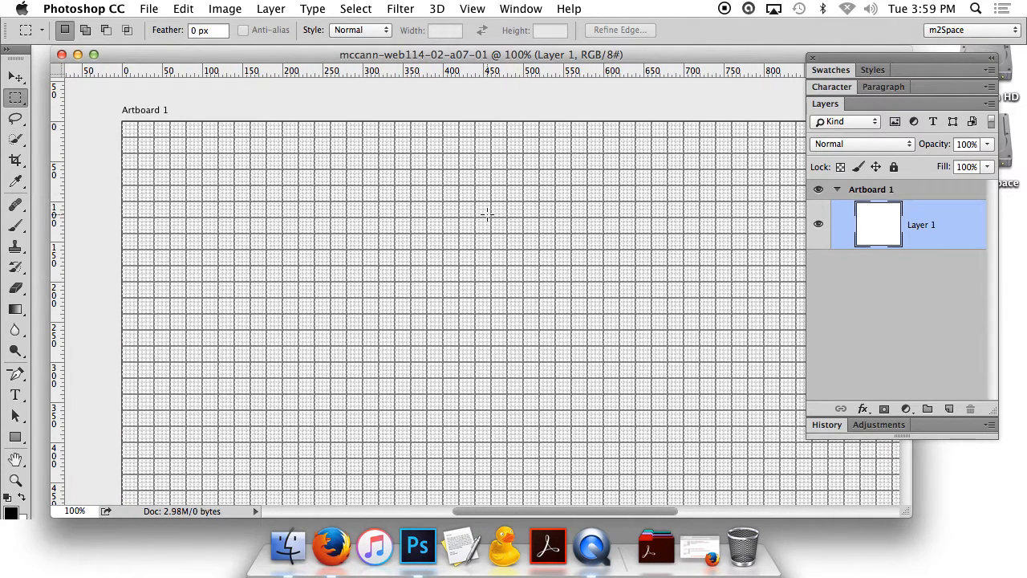
click(472, 9)
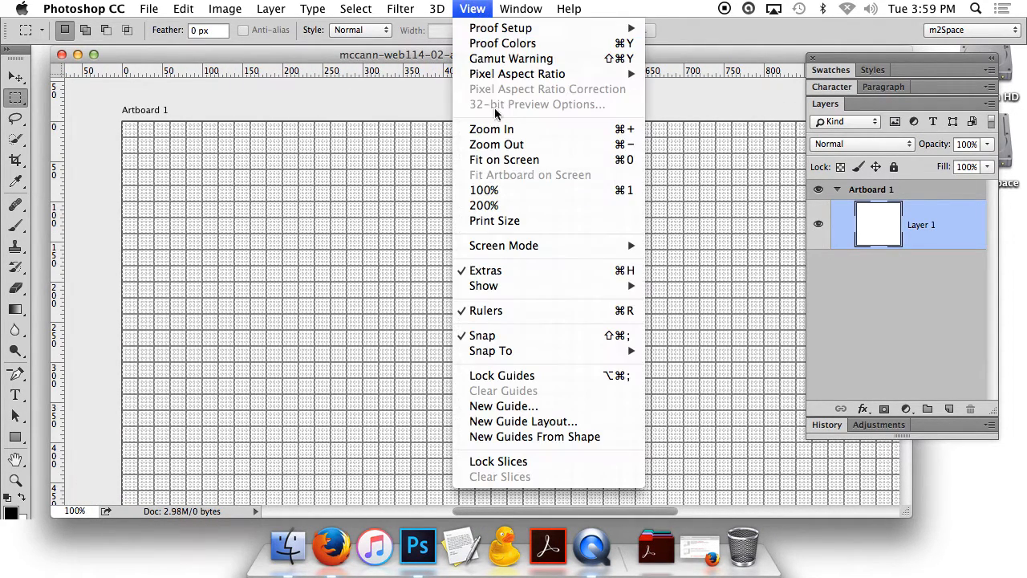
click(488, 147)
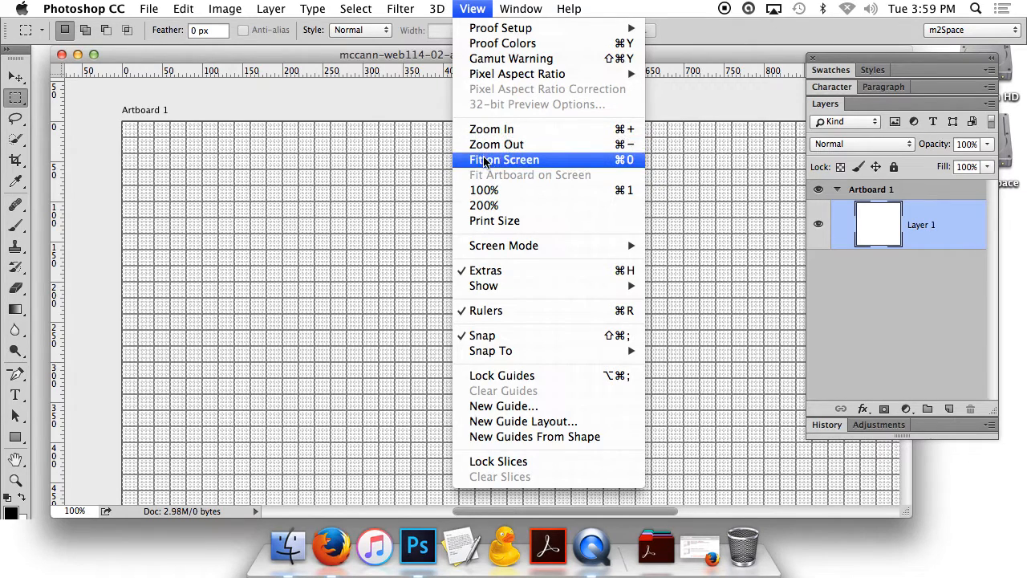
drag(515, 508, 799, 533)
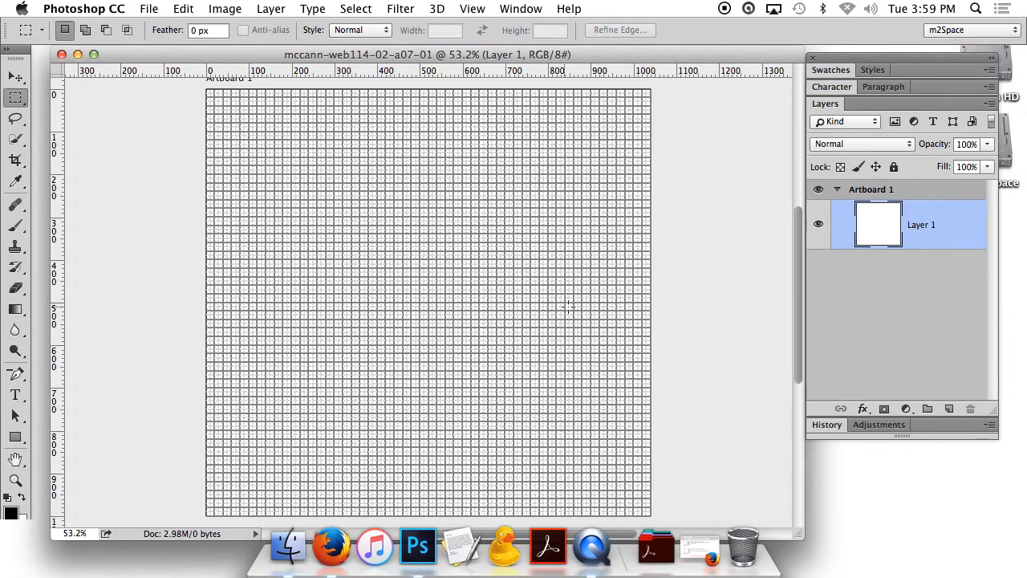
click(15, 479)
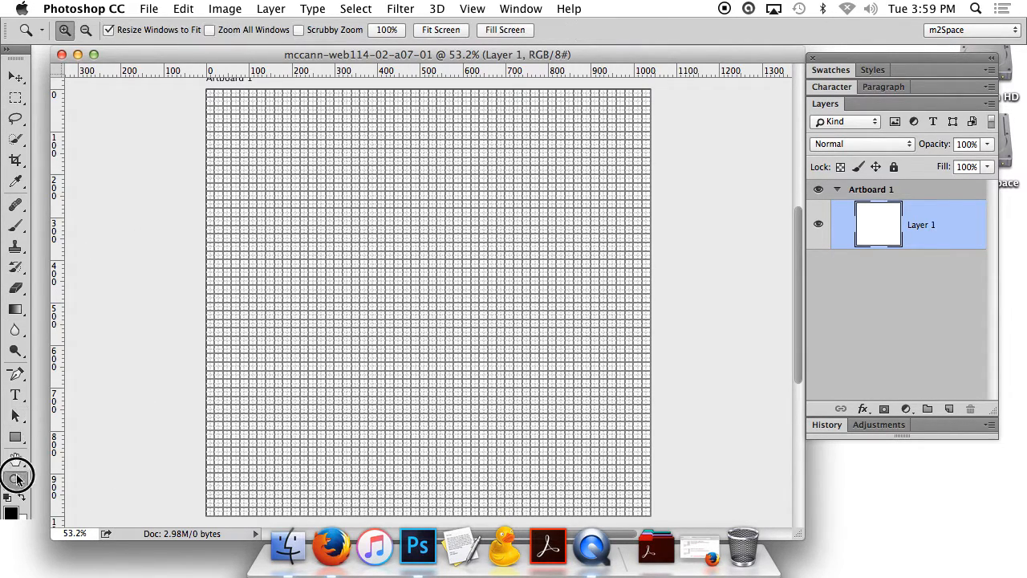
click(397, 257)
drag(641, 515, 794, 544)
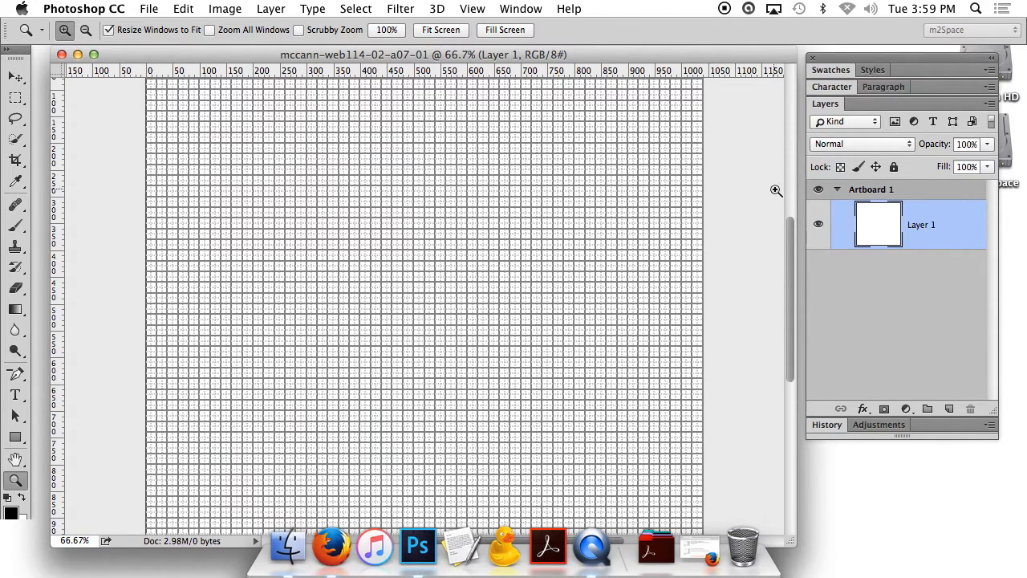
Add a vertical guide at 20 px with the New Guide command
click(16, 77)
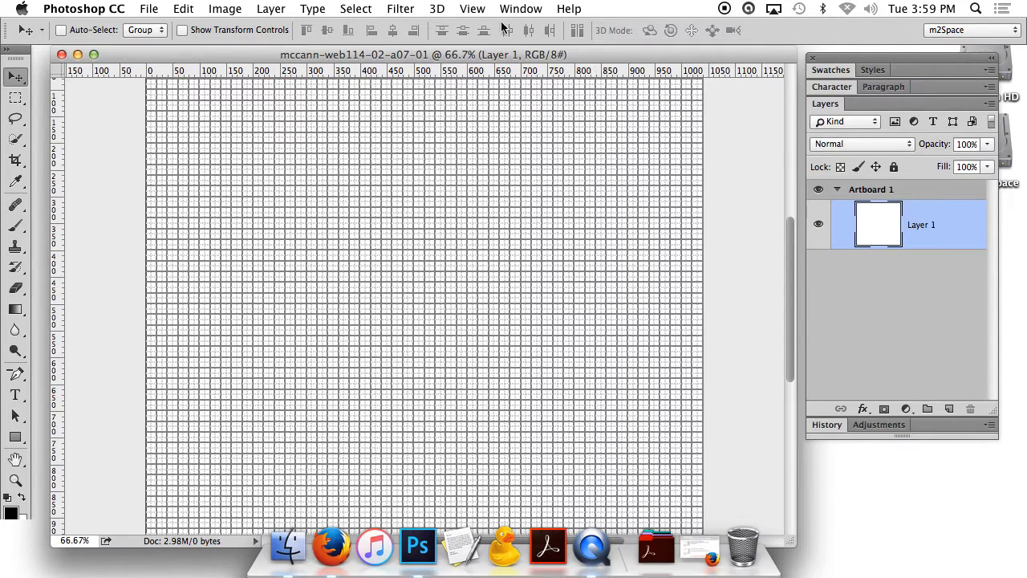
click(473, 9)
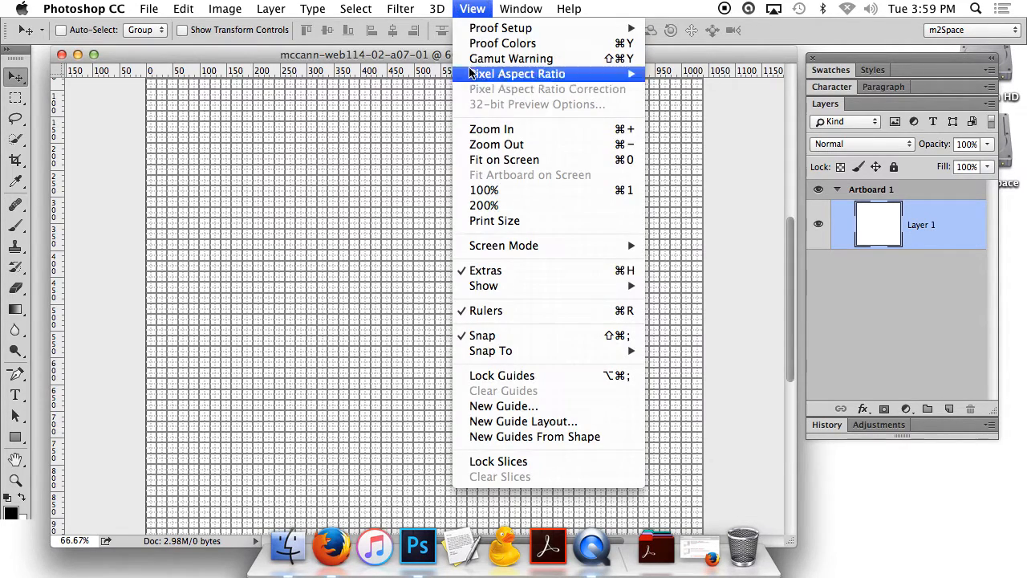
click(526, 407)
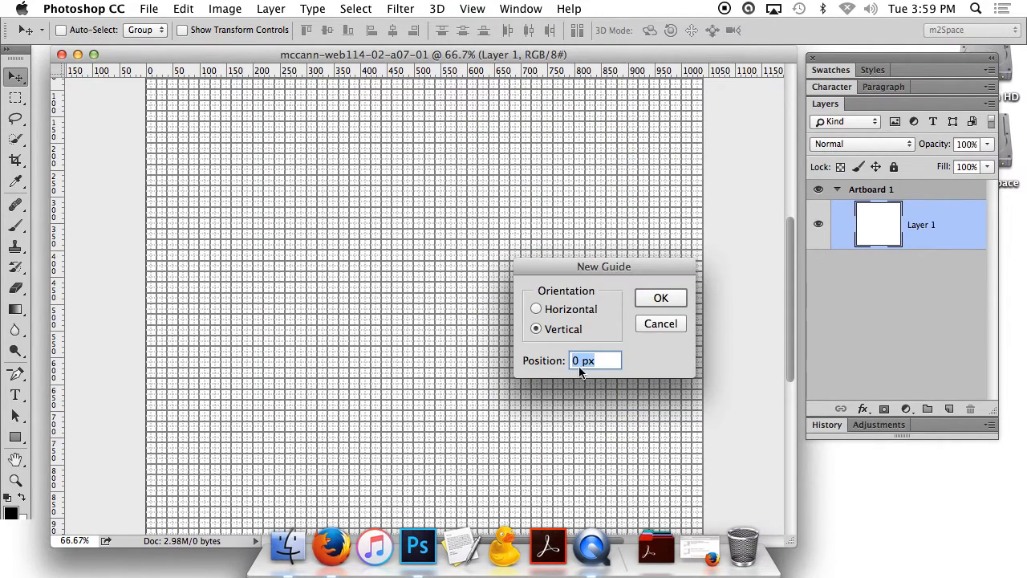
click(574, 361)
text(2)
click(661, 298)
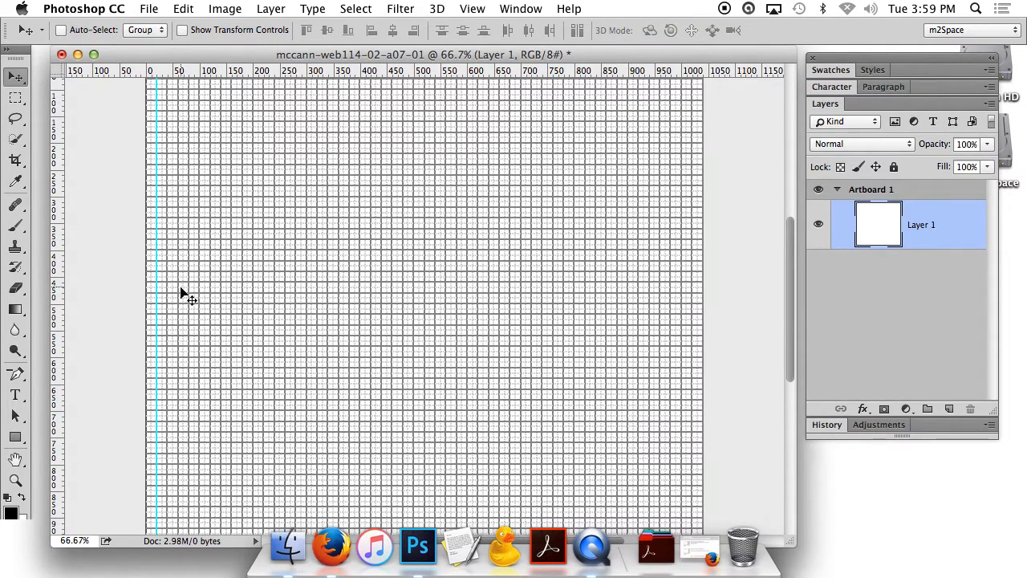
Add a vertical guide at 1020 px with the New Guide command
click(473, 8)
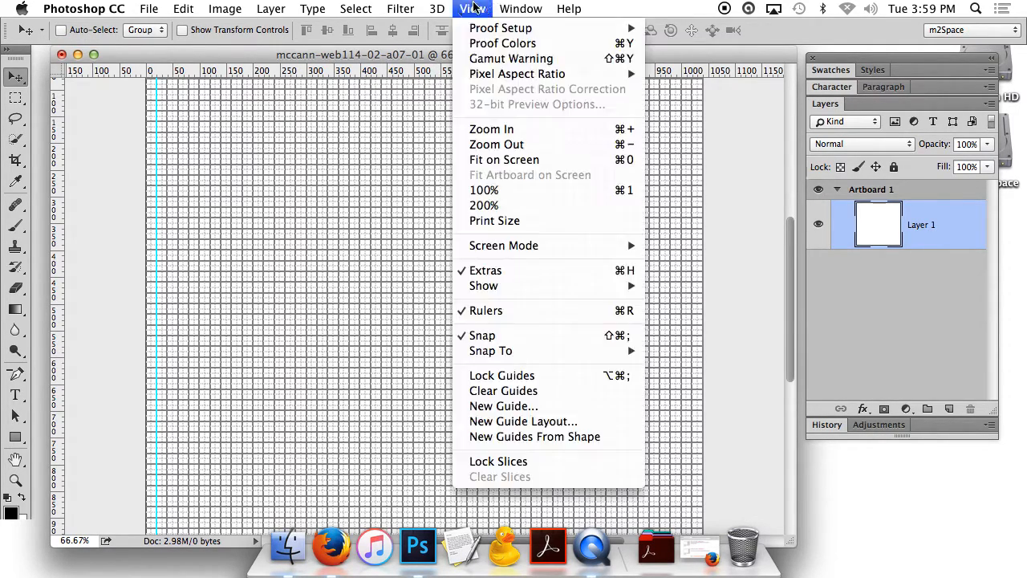
click(526, 406)
click(572, 362)
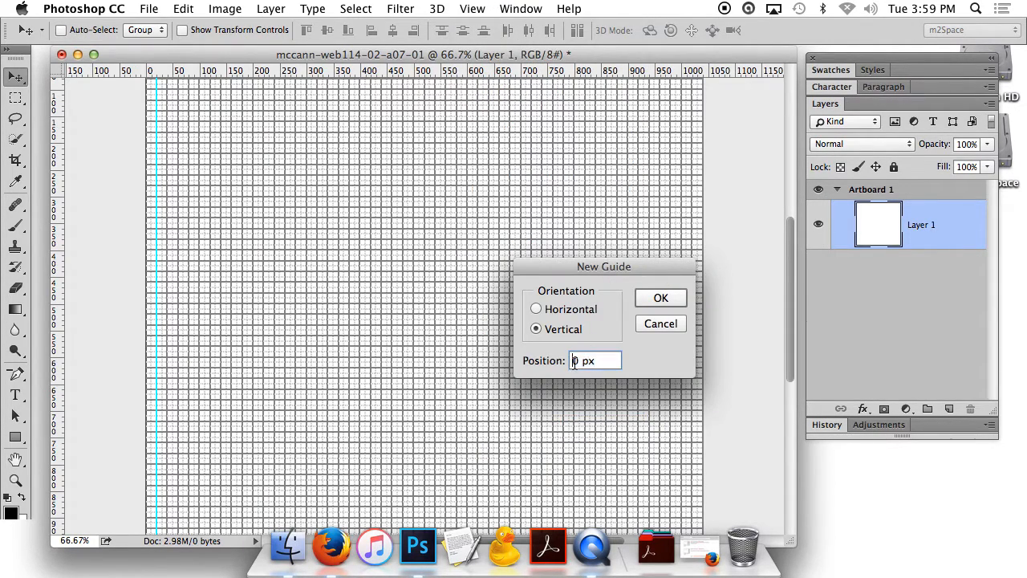
text(102)
click(661, 299)
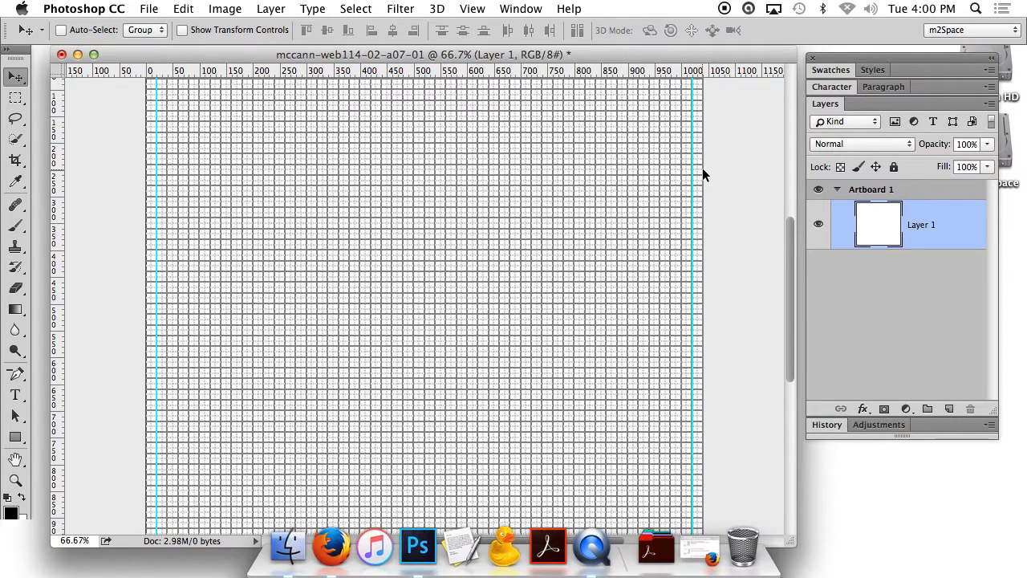
Place a horizontal guide along the artboard's top edge and add another horizontal guide at 100 px
drag(792, 281, 791, 255)
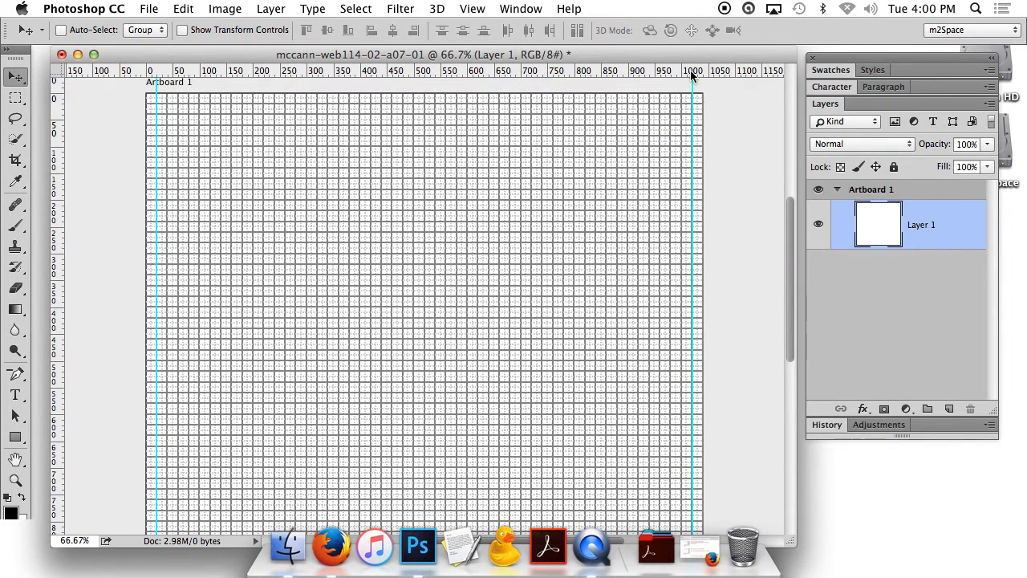
drag(706, 77, 706, 92)
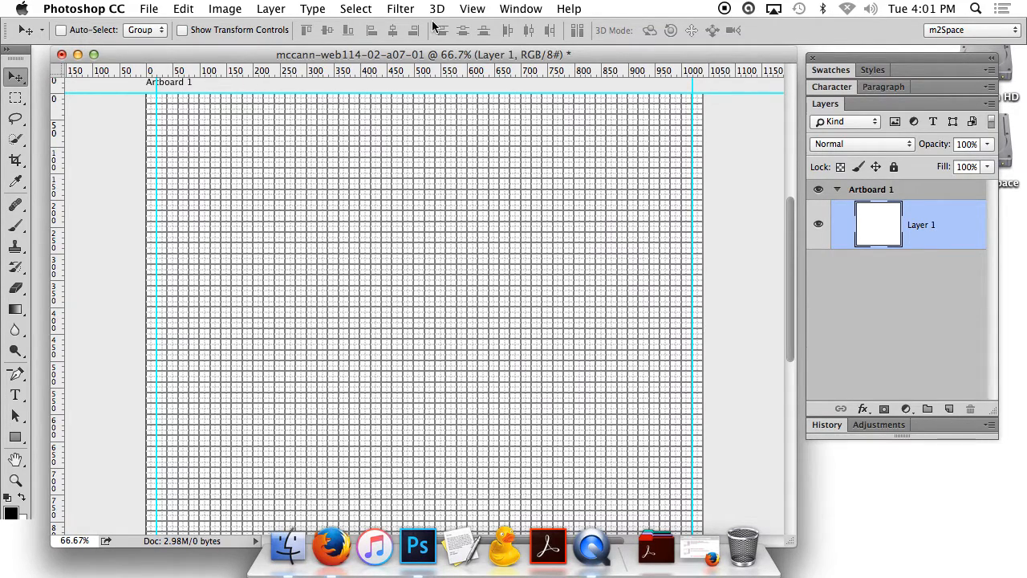
click(471, 8)
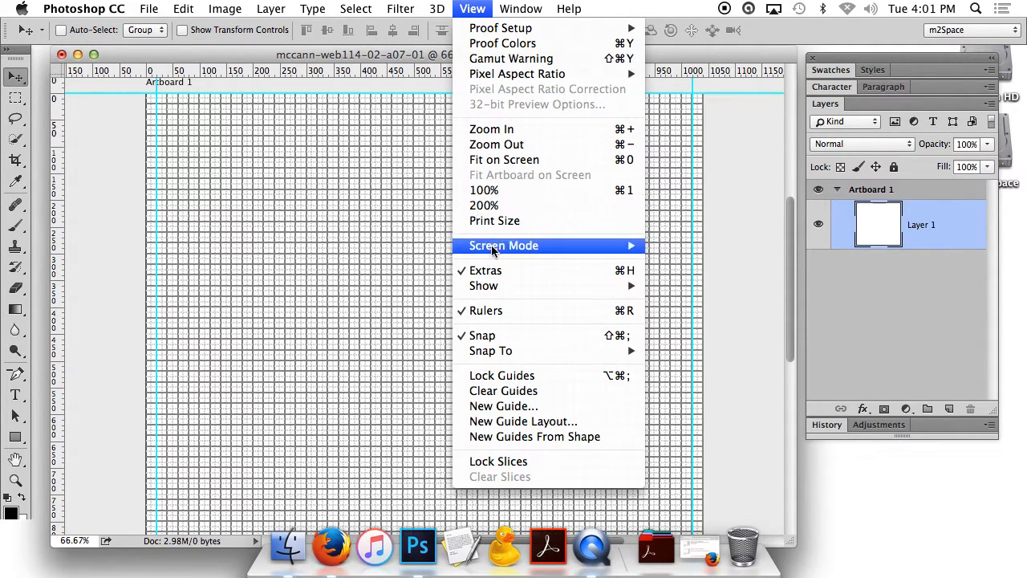
click(502, 409)
click(575, 361)
text(10)
click(573, 312)
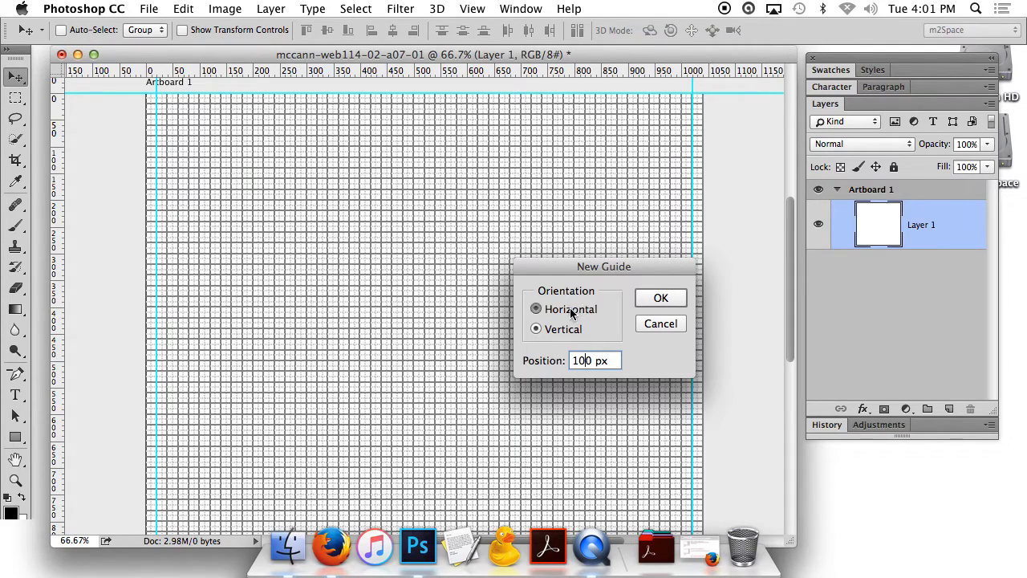
click(660, 298)
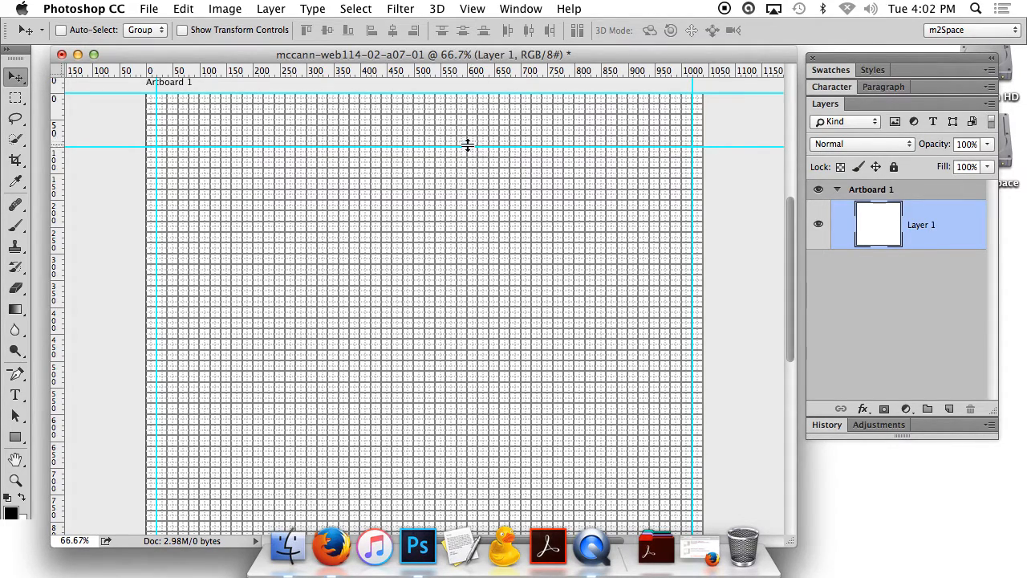
Add a horizontal guide at 150 px with the New Guide command
click(471, 10)
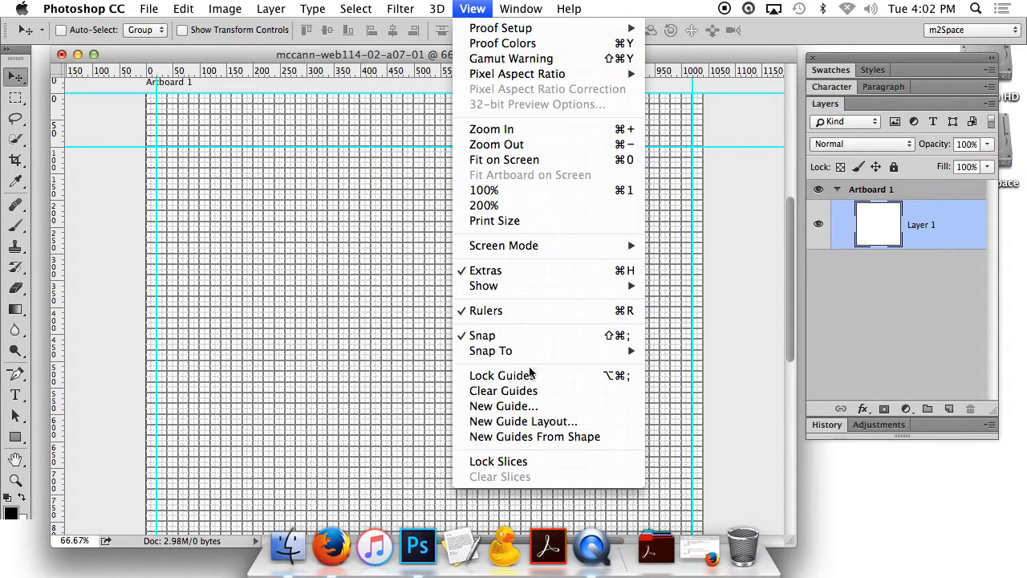
click(530, 406)
text(150)
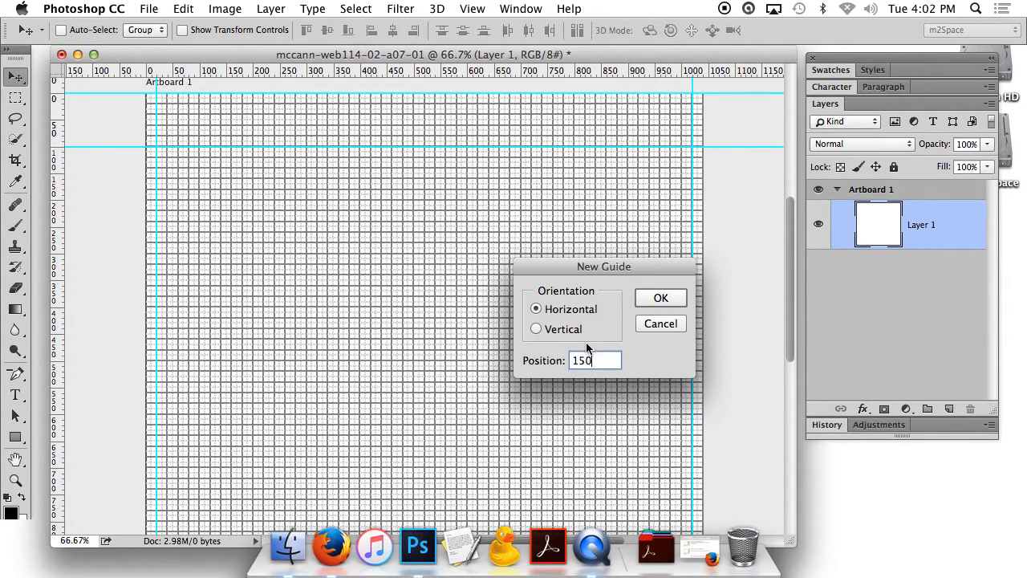
click(660, 297)
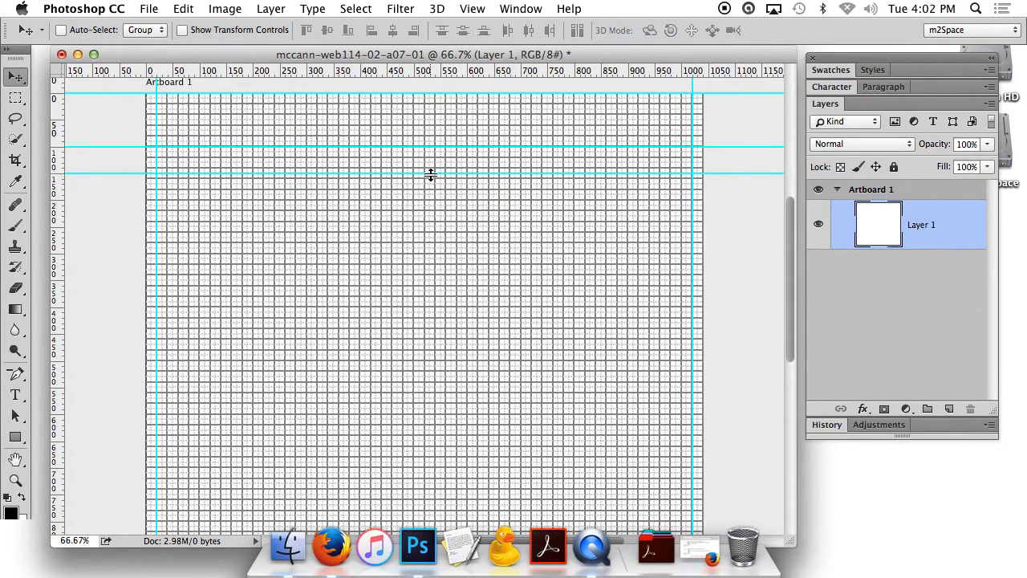
Add a horizontal guide at 400 px with the New Guide command
click(472, 9)
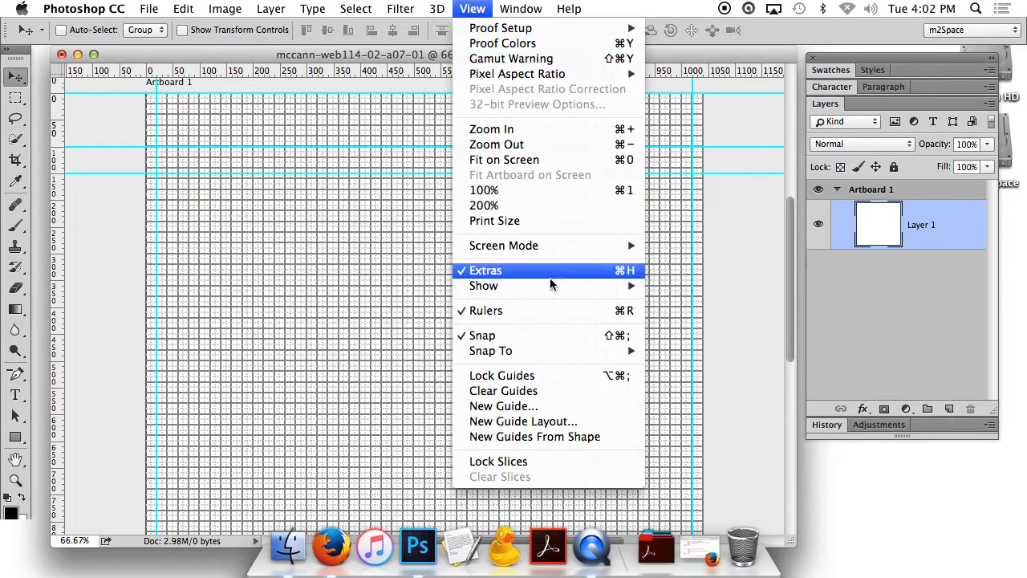
click(508, 406)
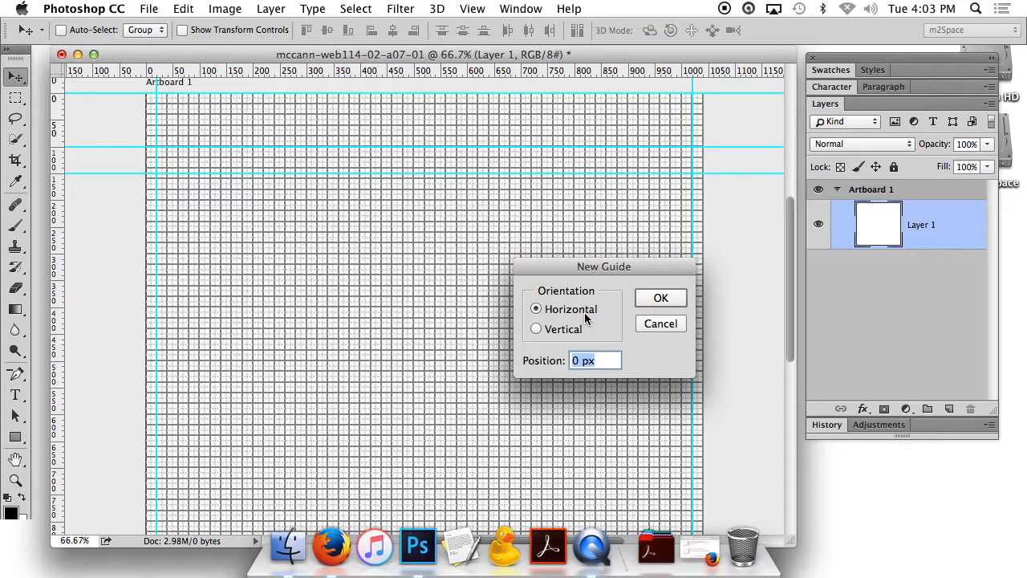
double_click(575, 361)
text(400)
click(660, 300)
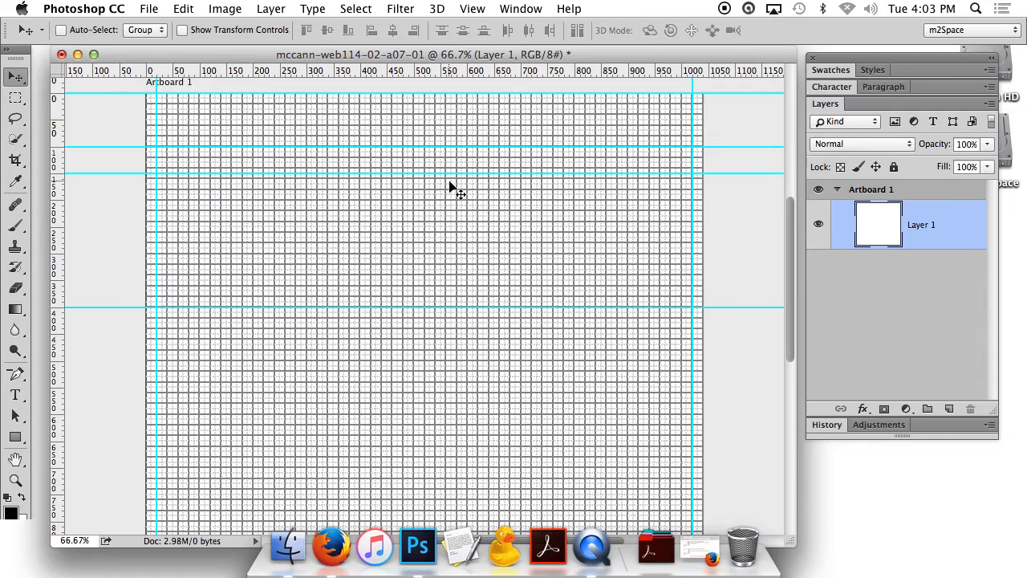
Add a horizontal guide at 600 px with the New Guide command
click(472, 9)
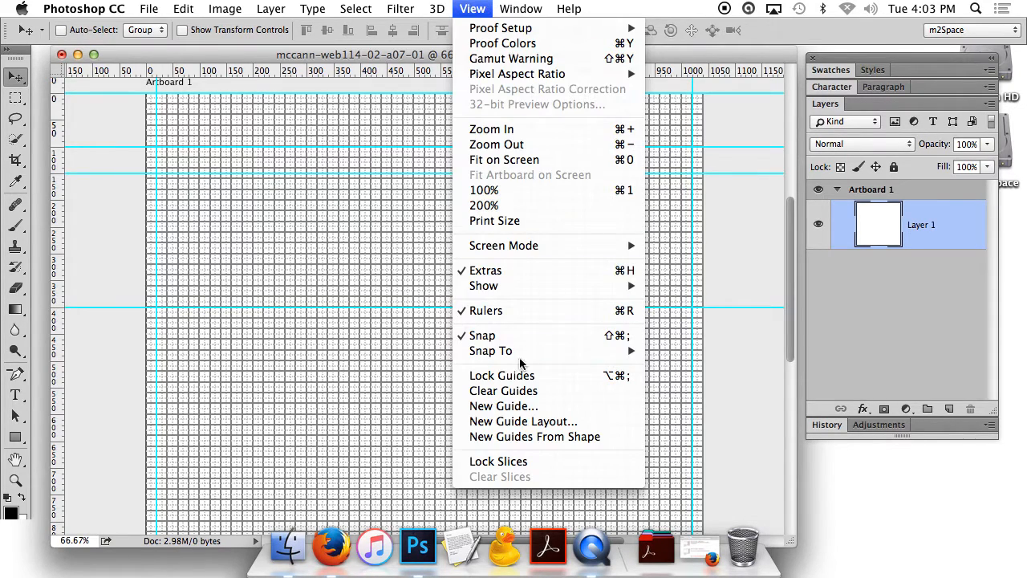
click(505, 406)
click(573, 360)
text(600)
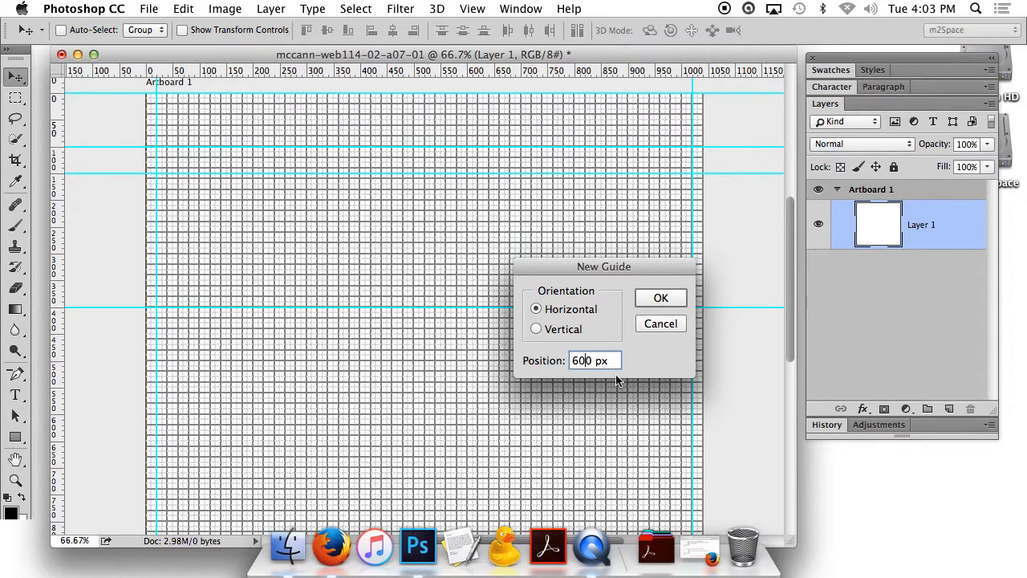
click(660, 298)
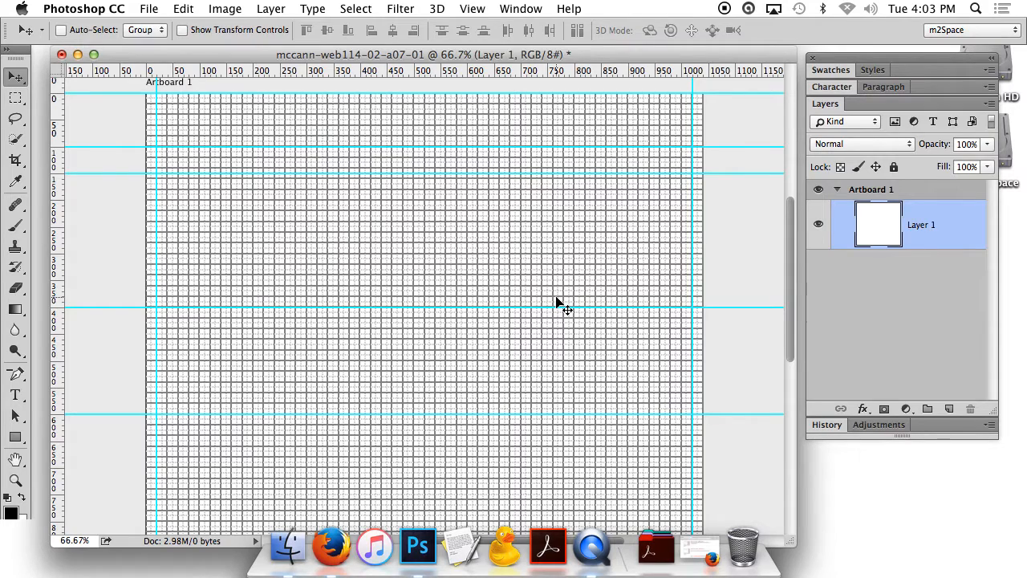
Add a horizontal guide at 900 px with the New Guide command
drag(792, 252, 788, 309)
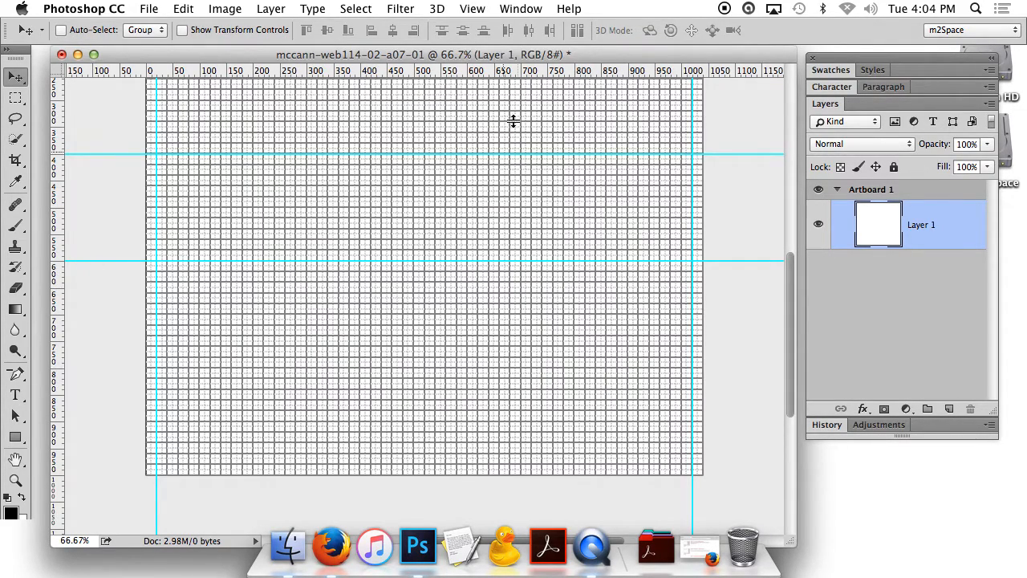
click(472, 9)
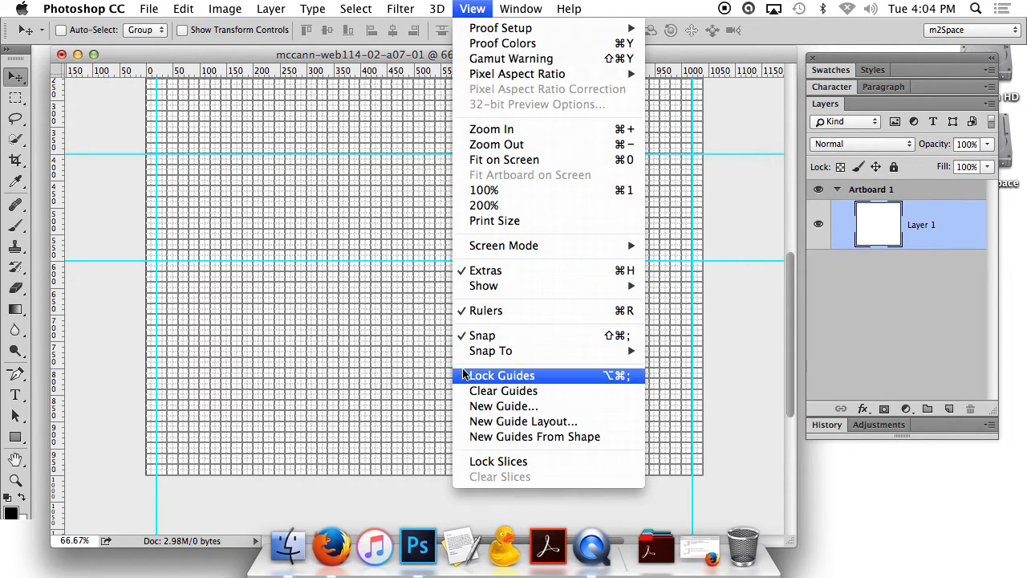
click(507, 407)
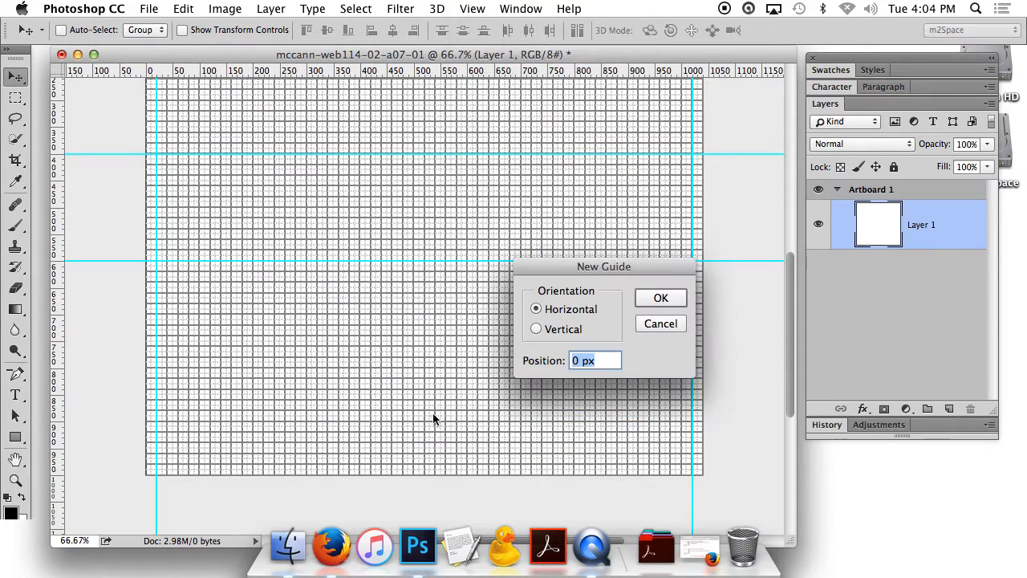
click(574, 361)
text(60)
click(660, 297)
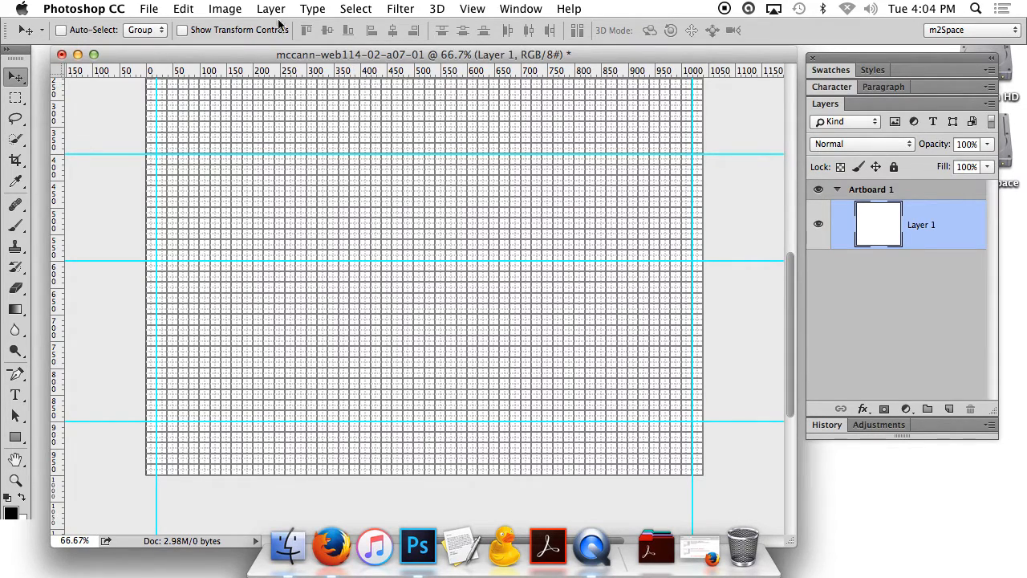
Add a horizontal guide at 950 px and place another one along the artboard's bottom edge
click(460, 9)
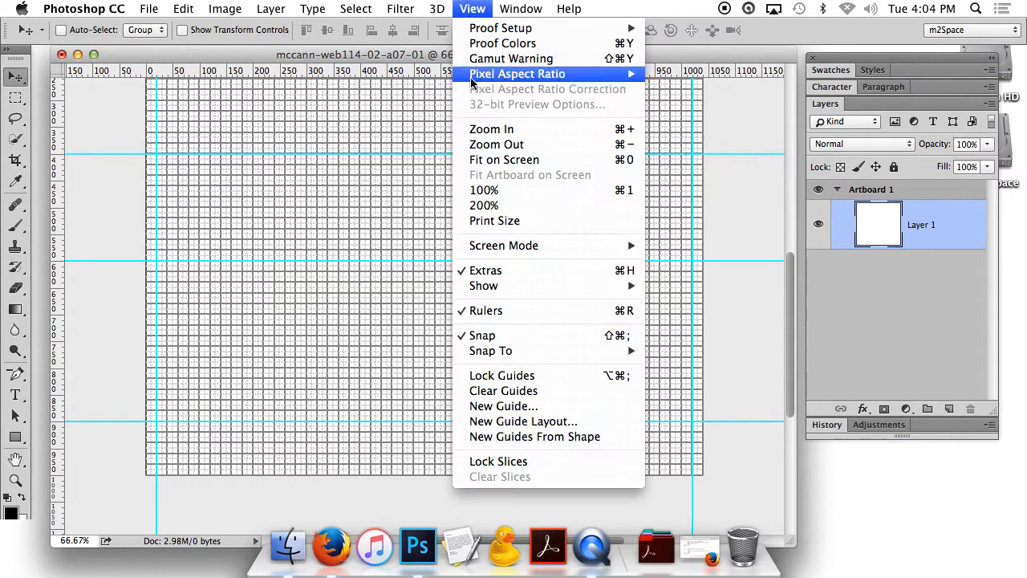
click(499, 409)
click(575, 362)
text(950)
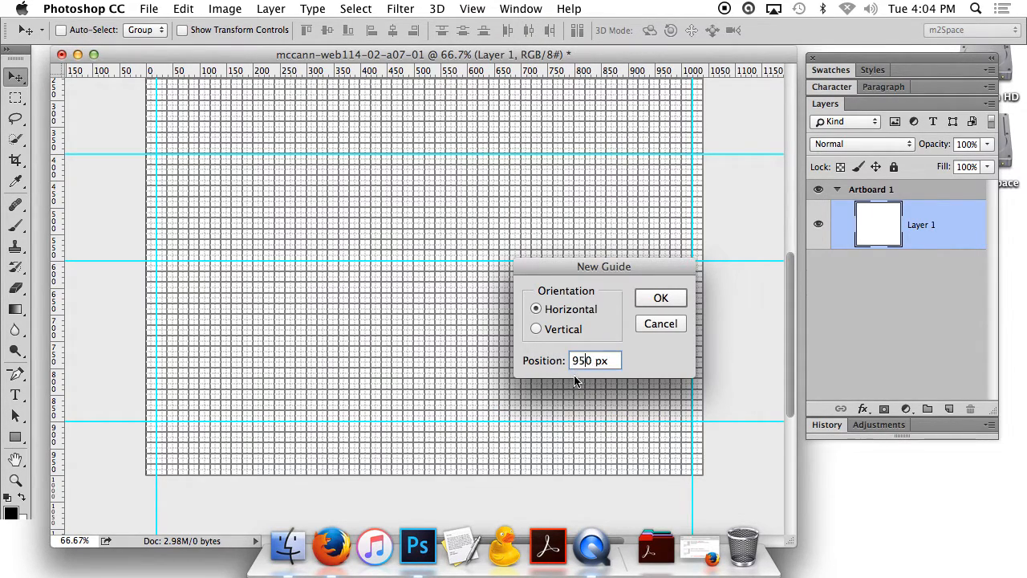
click(659, 299)
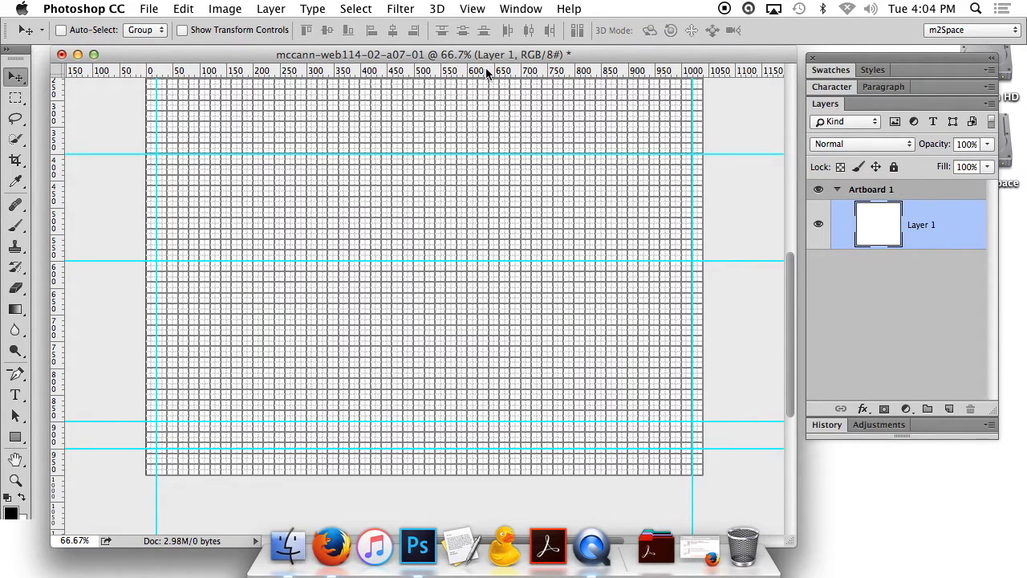
drag(487, 74, 510, 474)
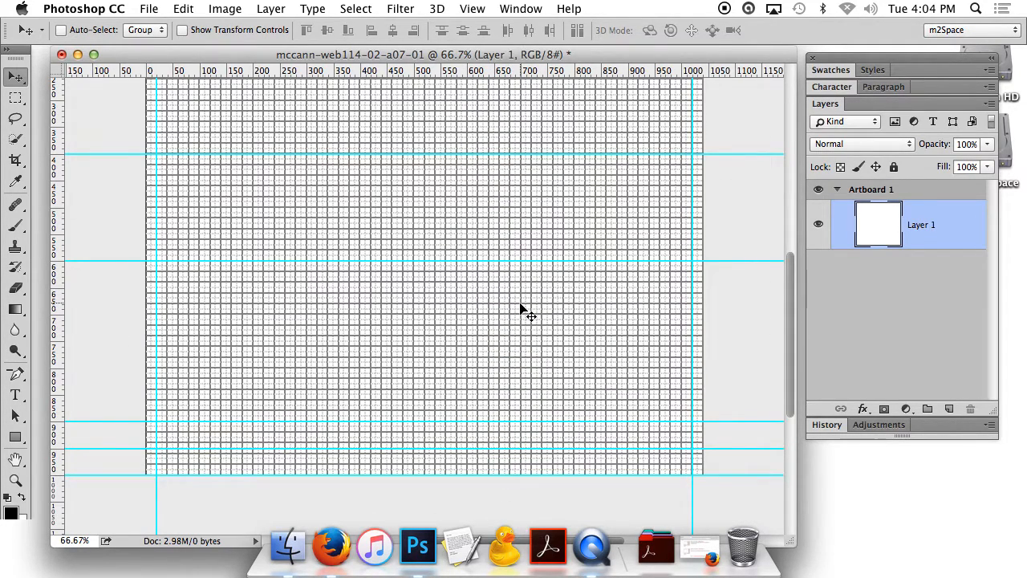
Place a vertical guide from the ruler down the artboard's horizontal center, at about 520 px
scroll(407, 263, up, 5)
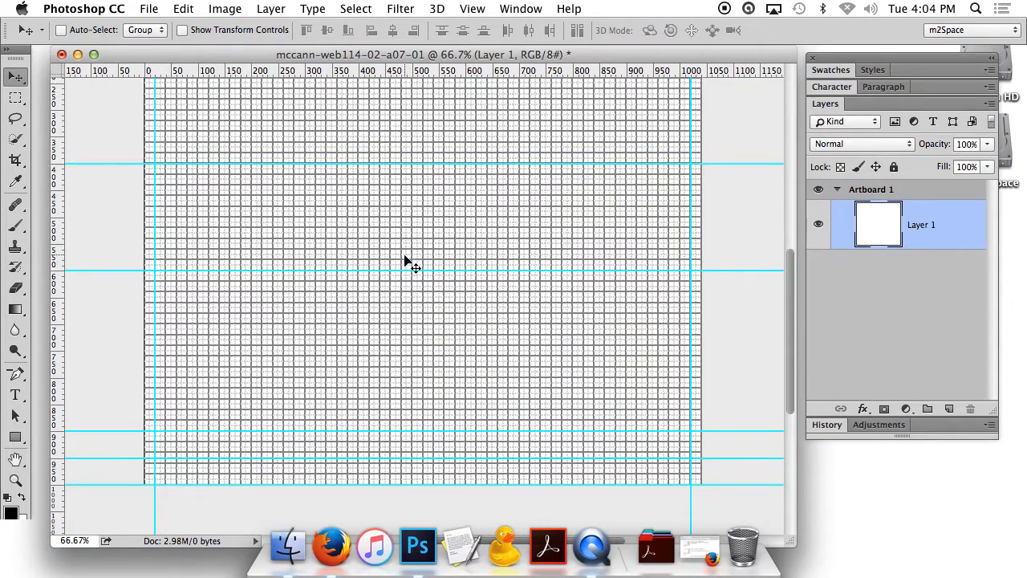
scroll(408, 264, up, 2)
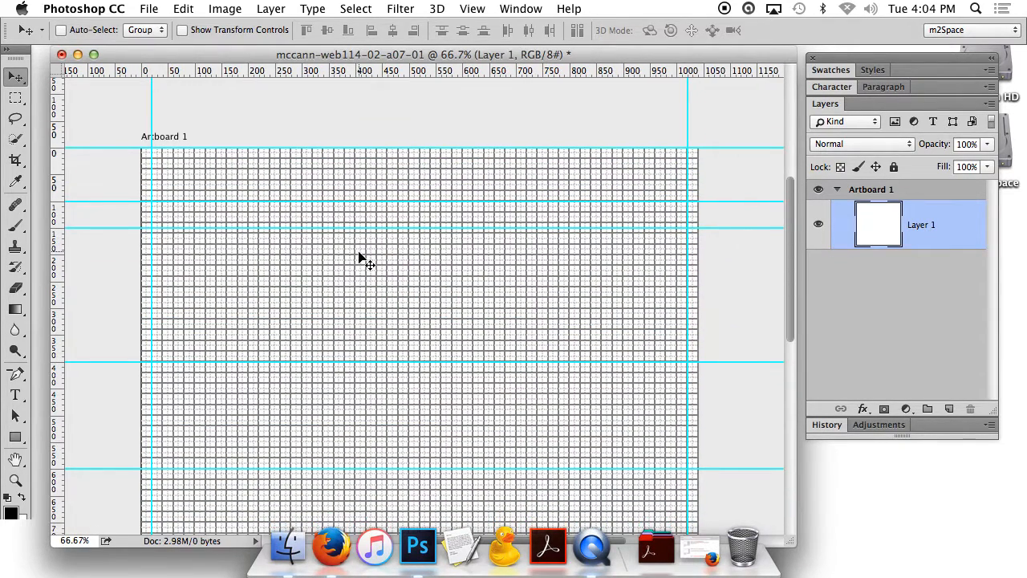
scroll(357, 253, down, 2)
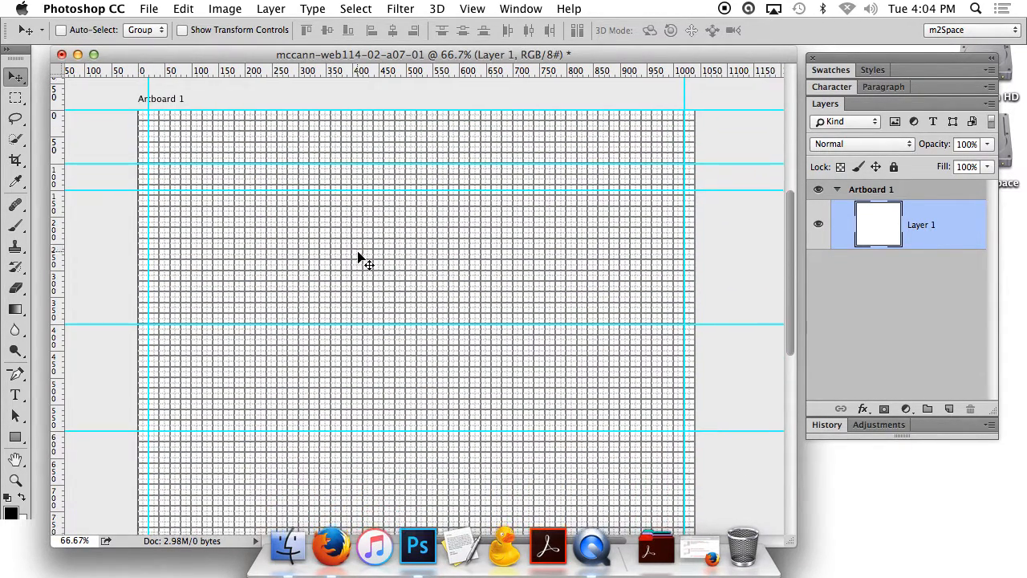
scroll(357, 255, down, 3)
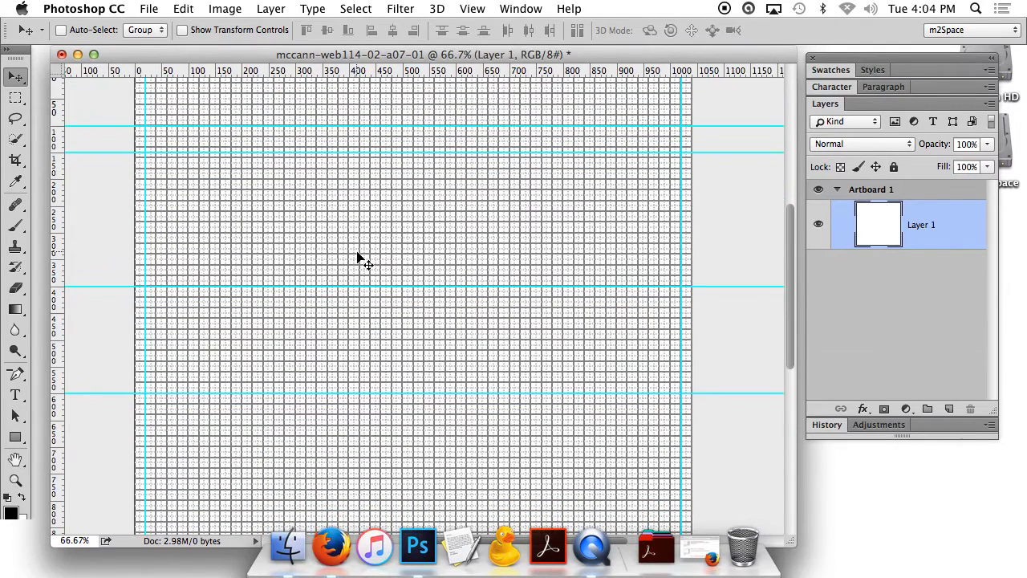
scroll(359, 257, up, 1)
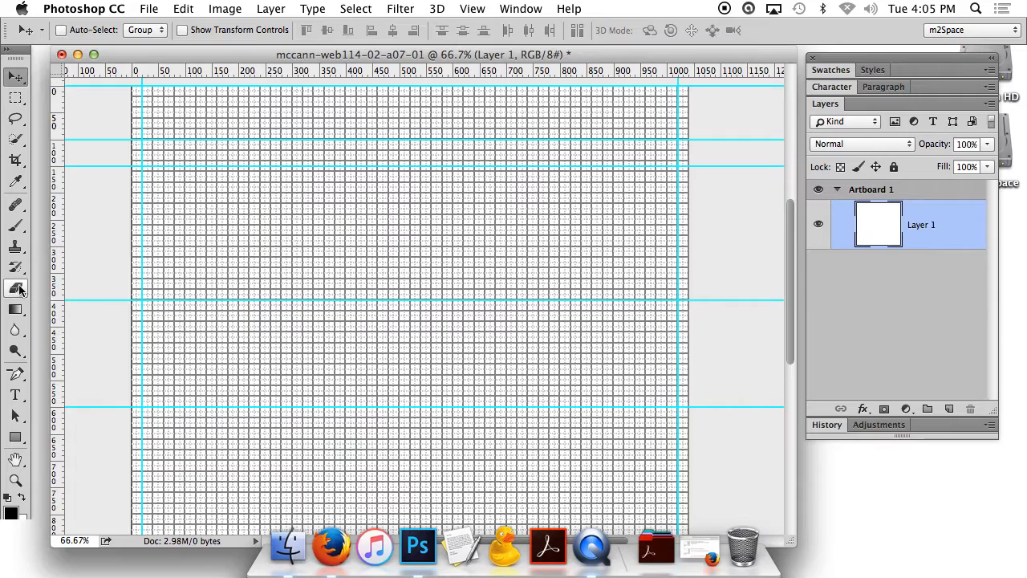
click(57, 307)
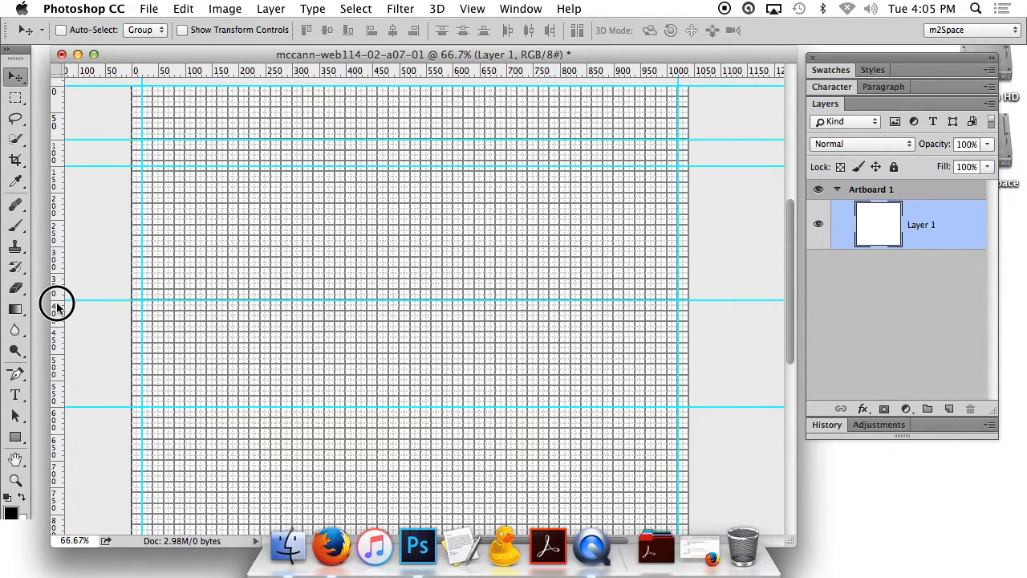
drag(57, 308, 406, 314)
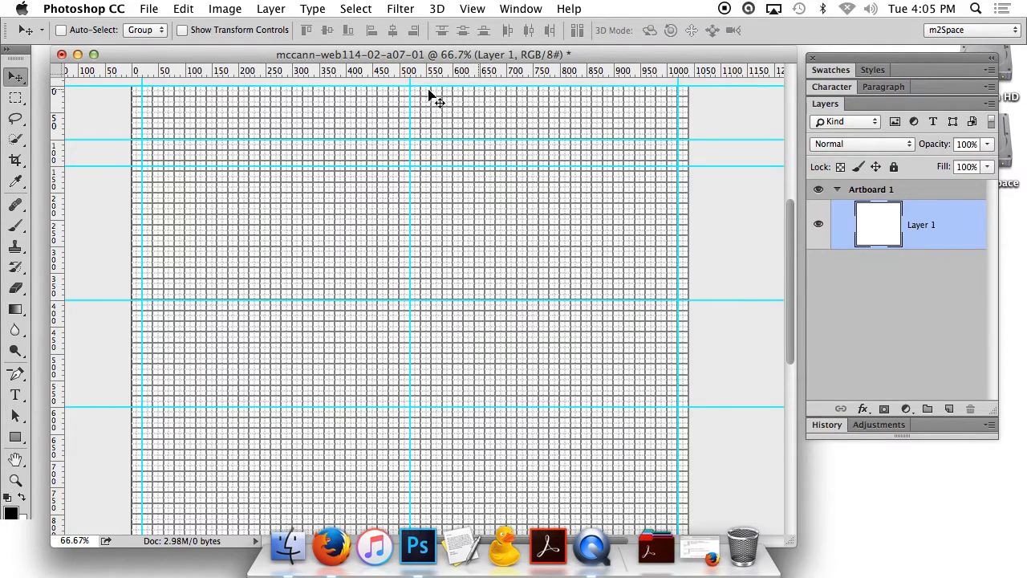
Convert Layer 1 into the Background layer with the Background from Layer command
click(267, 9)
mouse_move(270, 28)
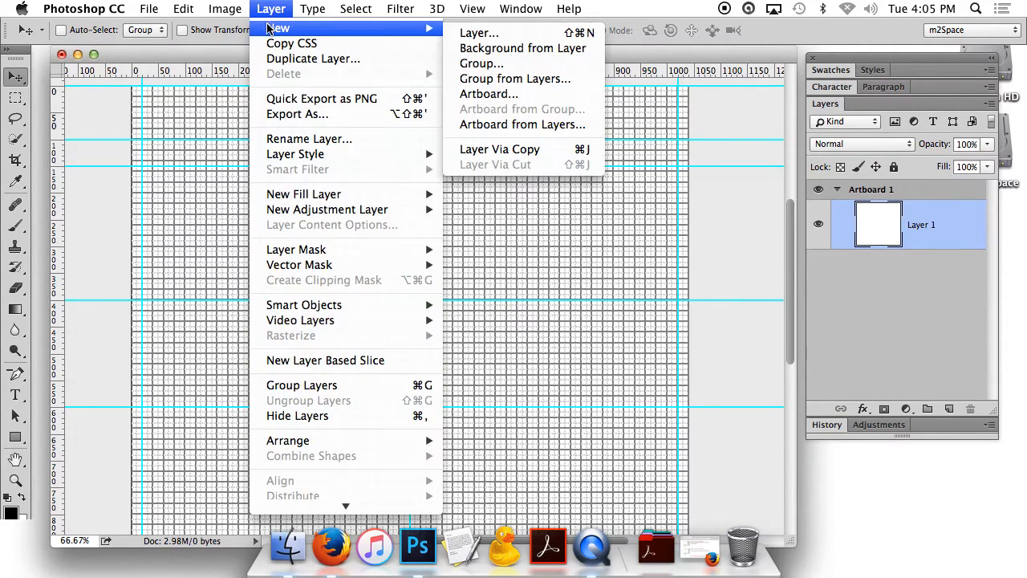
click(538, 51)
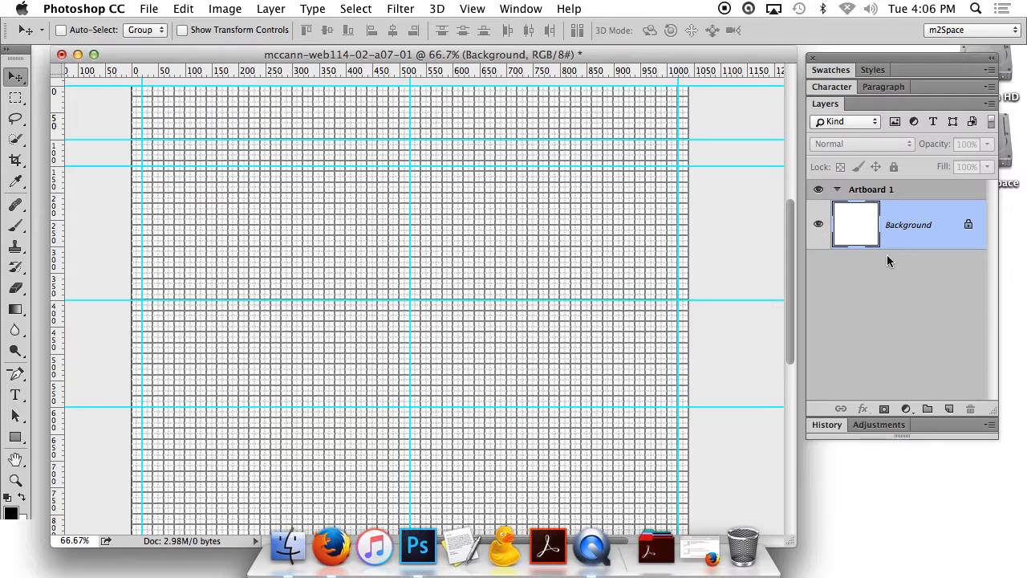
mouse_move(791, 338)
mouse_down()
mouse_move(786, 320)
mouse_move(779, 340)
mouse_up()
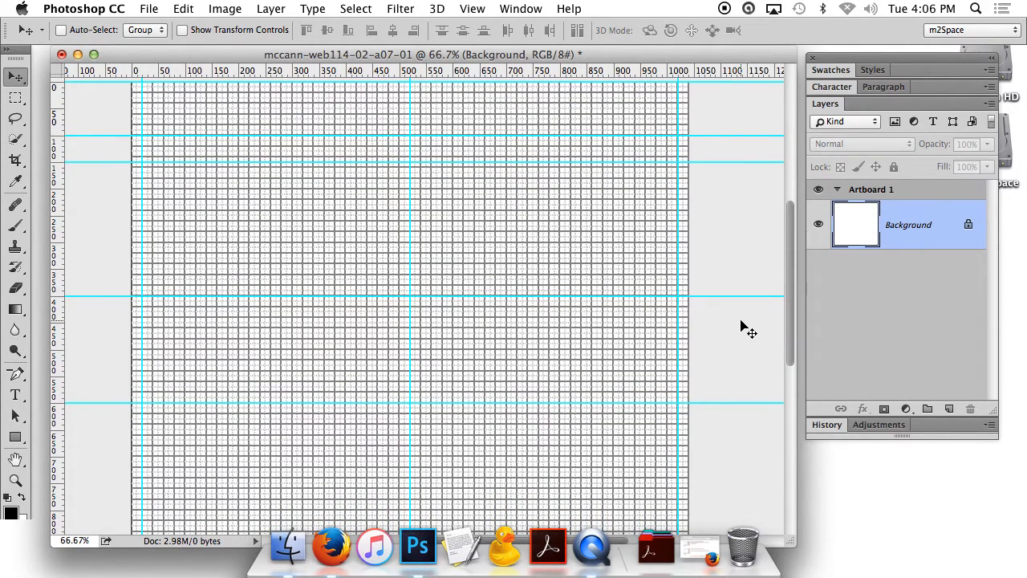
Toggle the grid and guides off and back on, and review the guide layout from the artboard's top to its bottom edge
key(super+apostrophe)
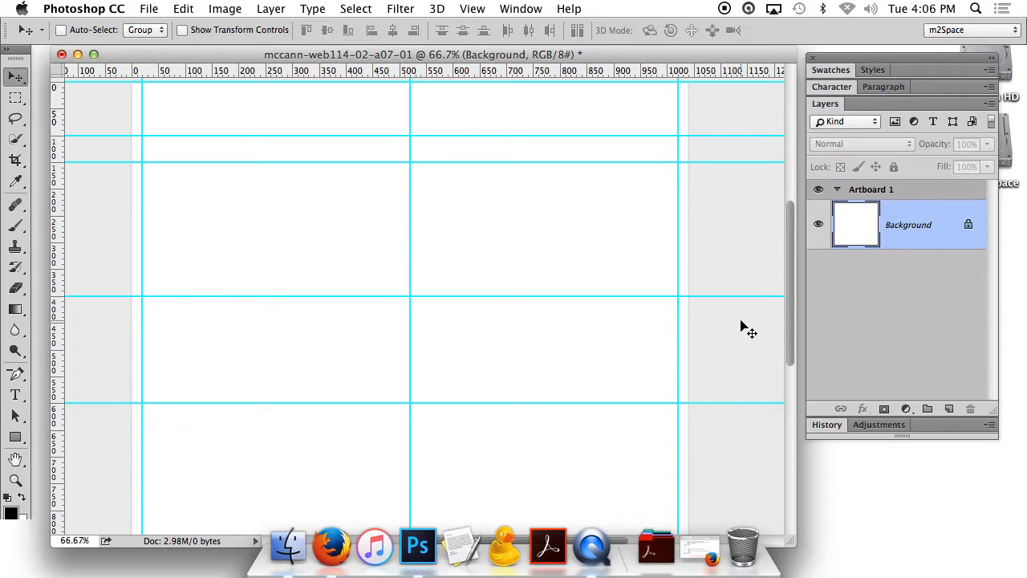
key(super+semicolon)
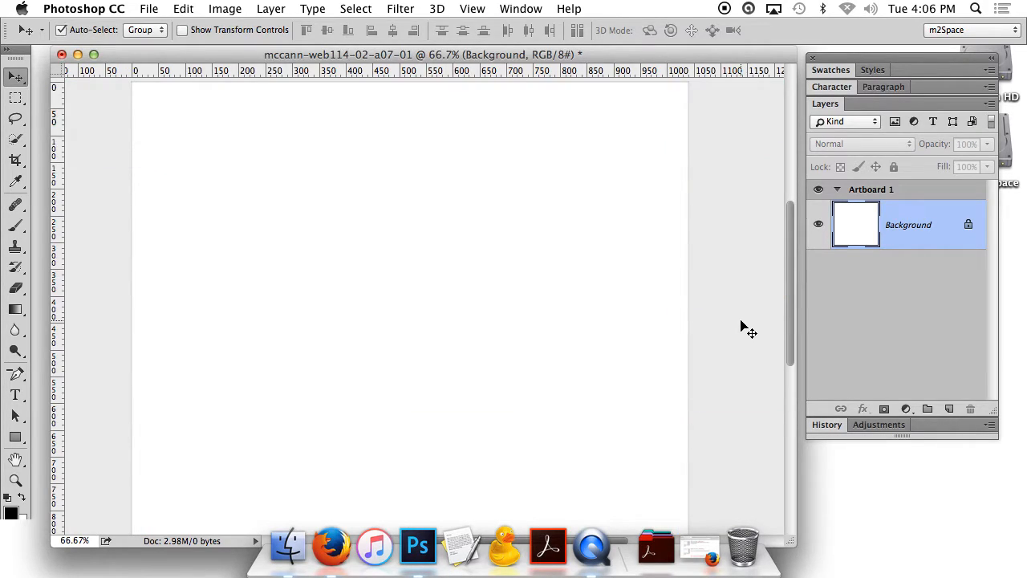
key(super+apostrophe)
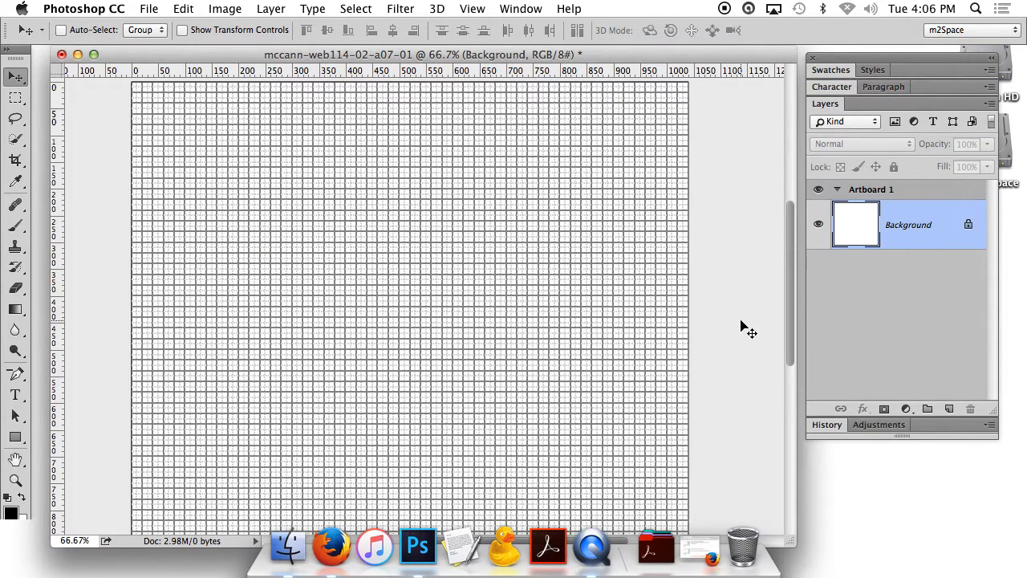
key(super+semicolon)
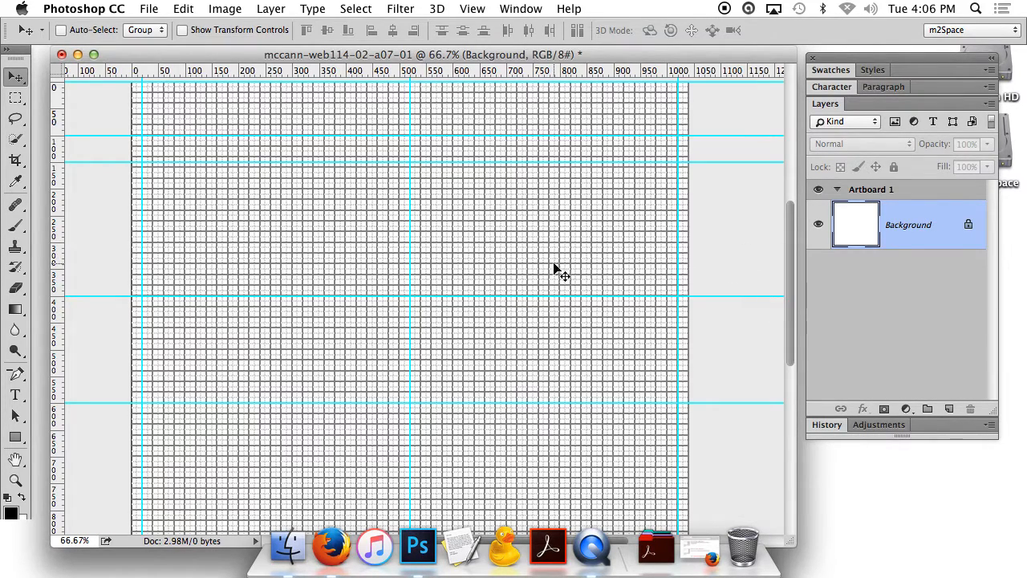
scroll(390, 371, down, 3)
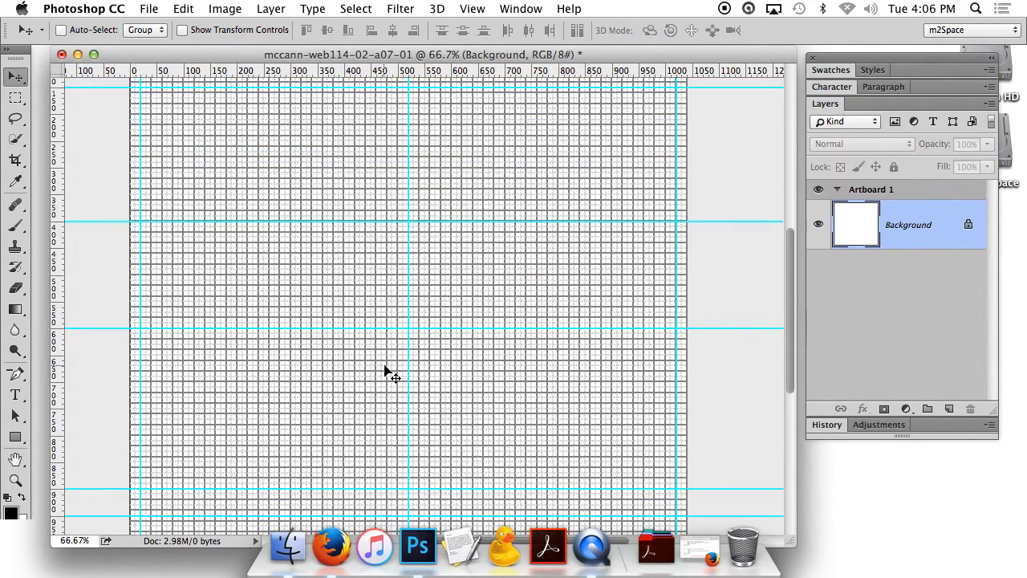
scroll(346, 311, up, 4)
scroll(349, 313, down, 5)
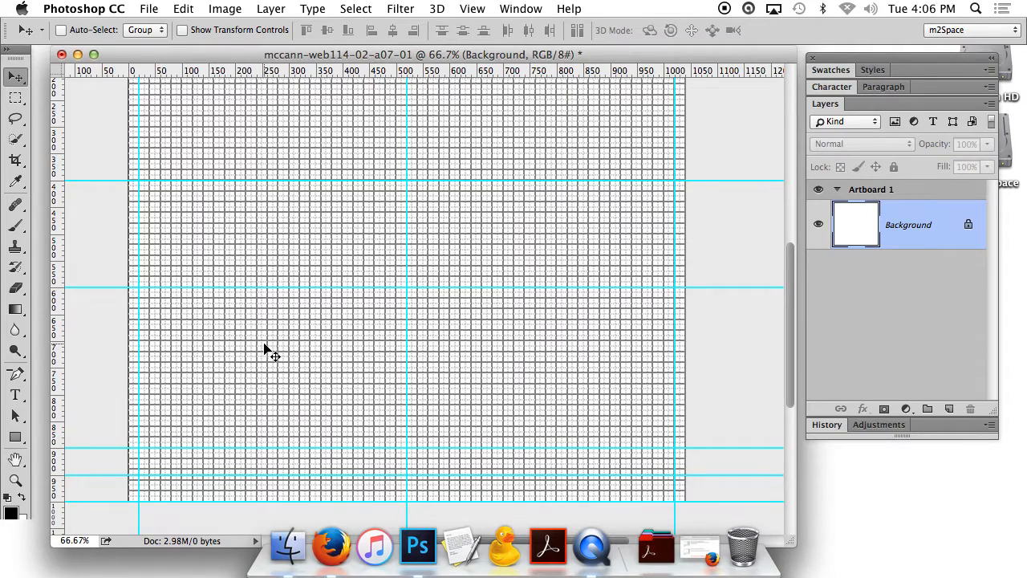
scroll(498, 346, up, 5)
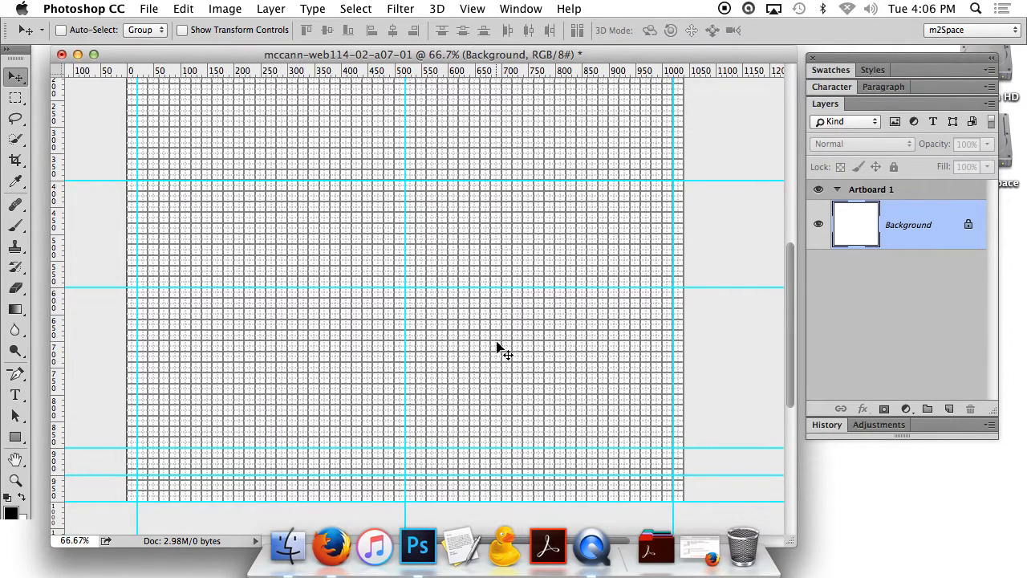
scroll(475, 334, up, 3)
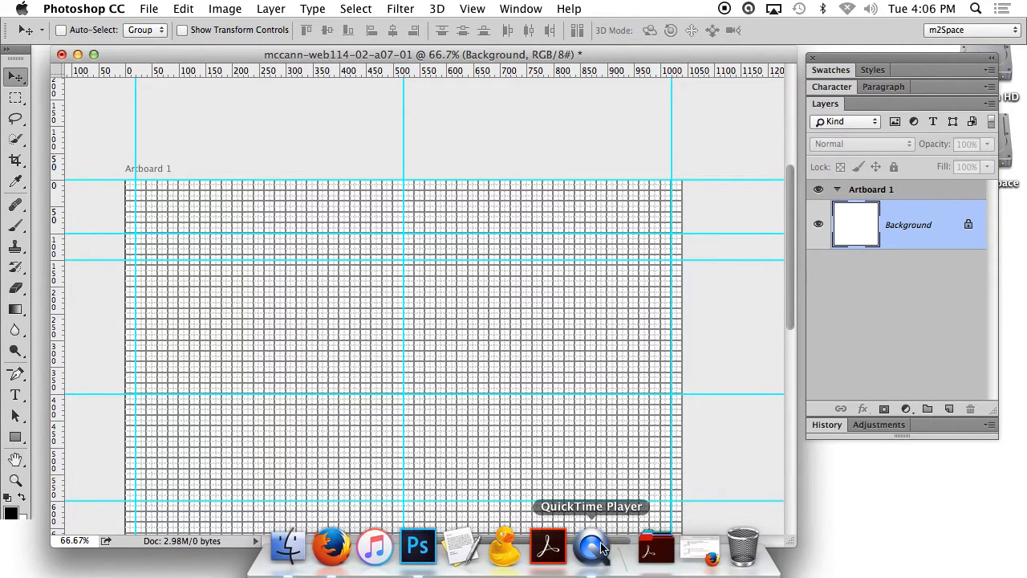
scroll(673, 451, down, 3)
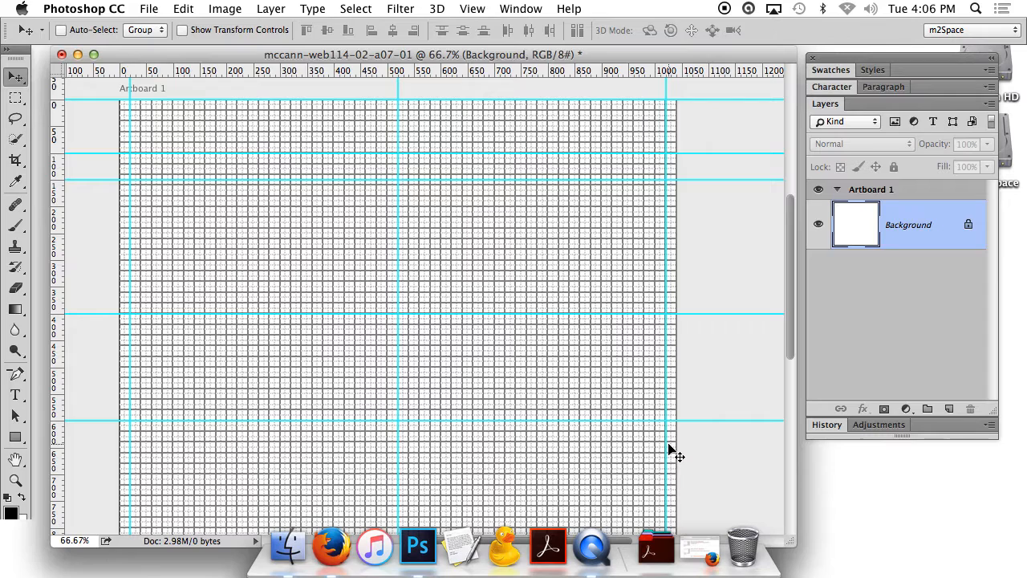
Save the document to the Desktop in Photoshop format with layers, keeping the existing file name
click(149, 9)
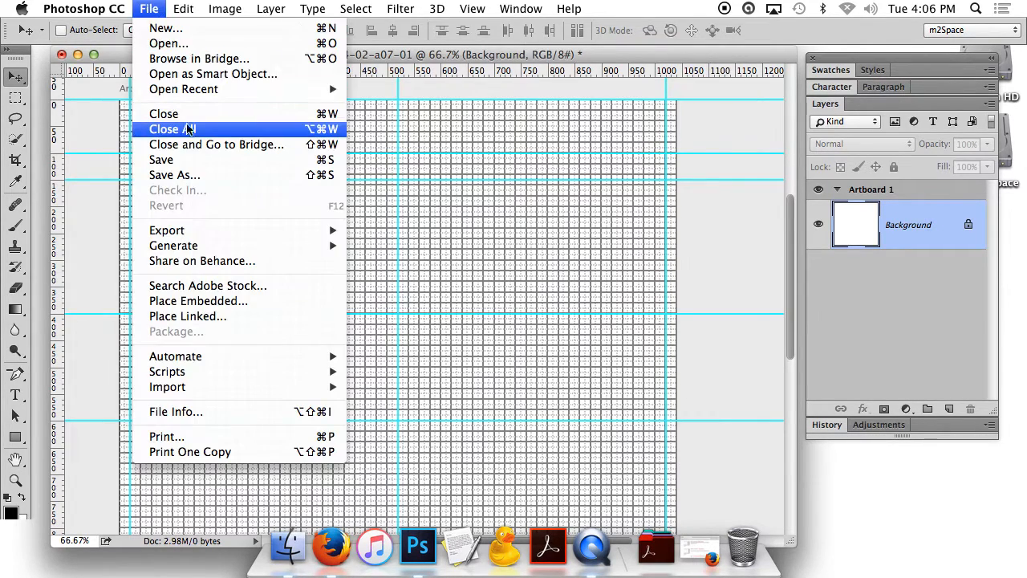
click(166, 162)
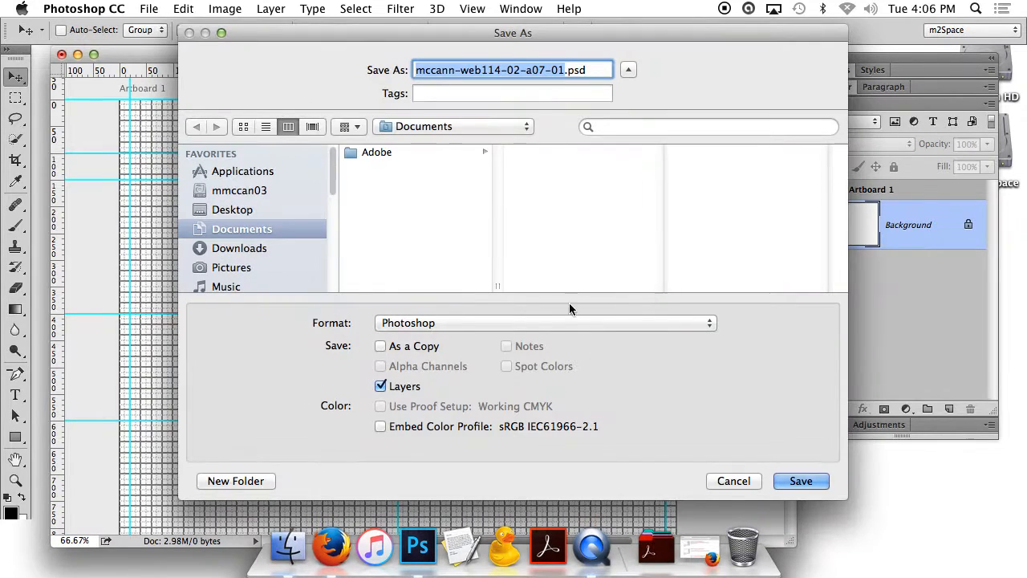
click(236, 210)
click(800, 483)
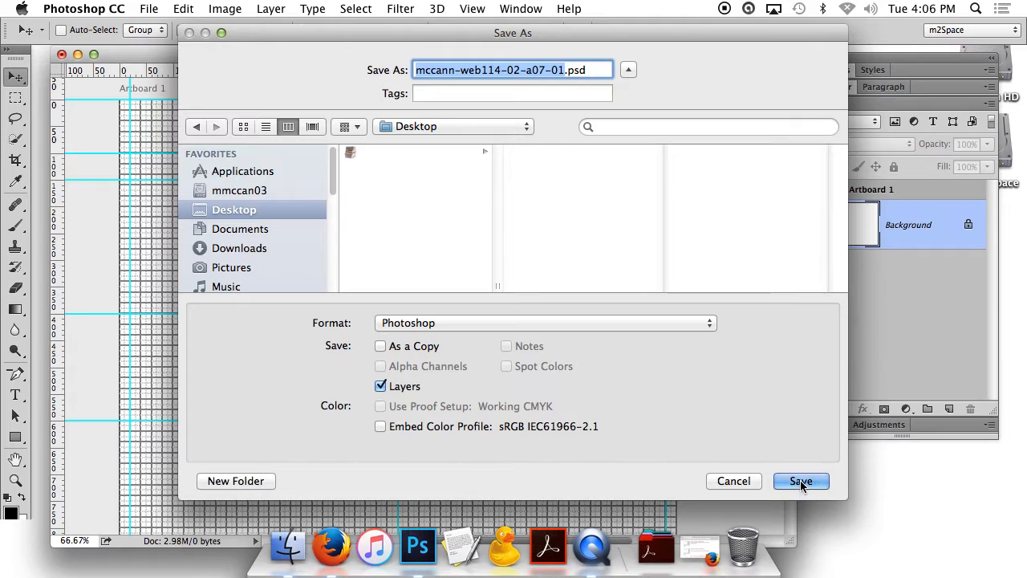
click(965, 338)
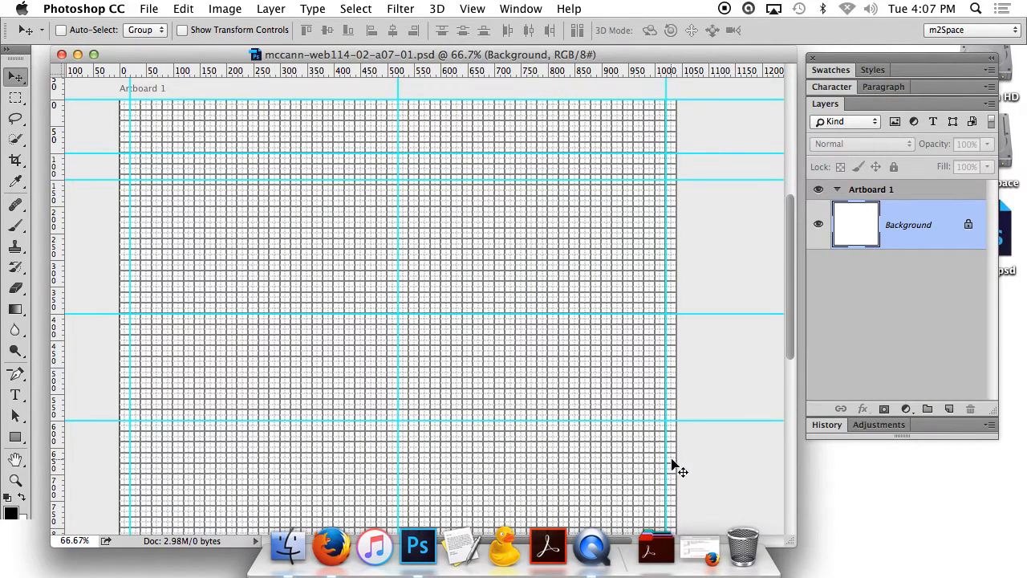
click(594, 548)
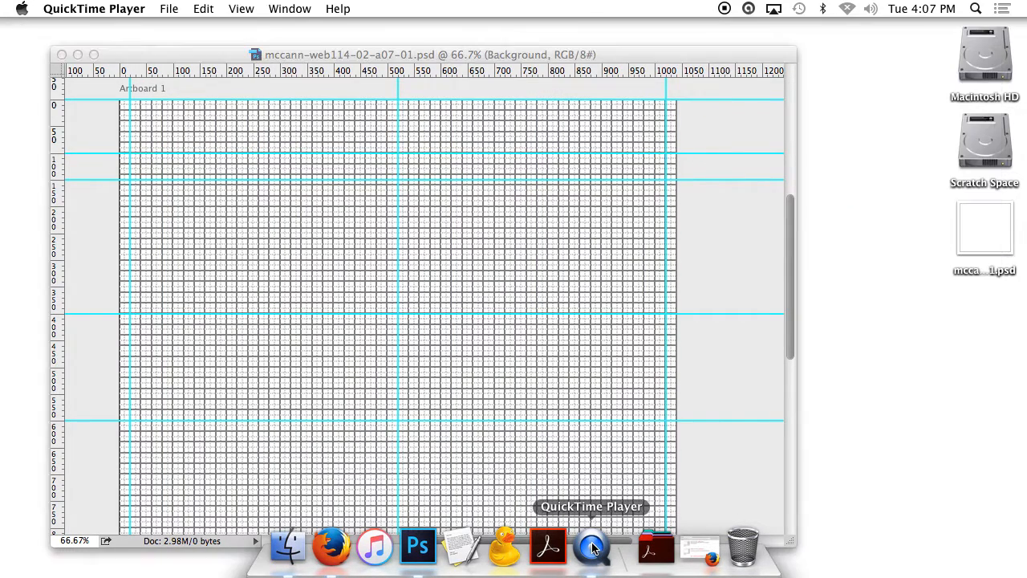
right_click(590, 548)
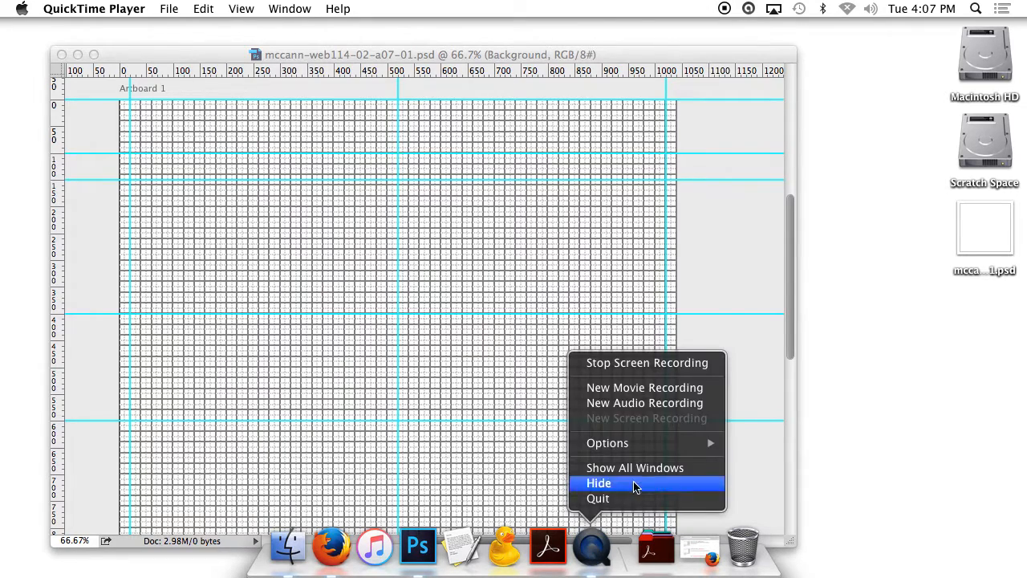